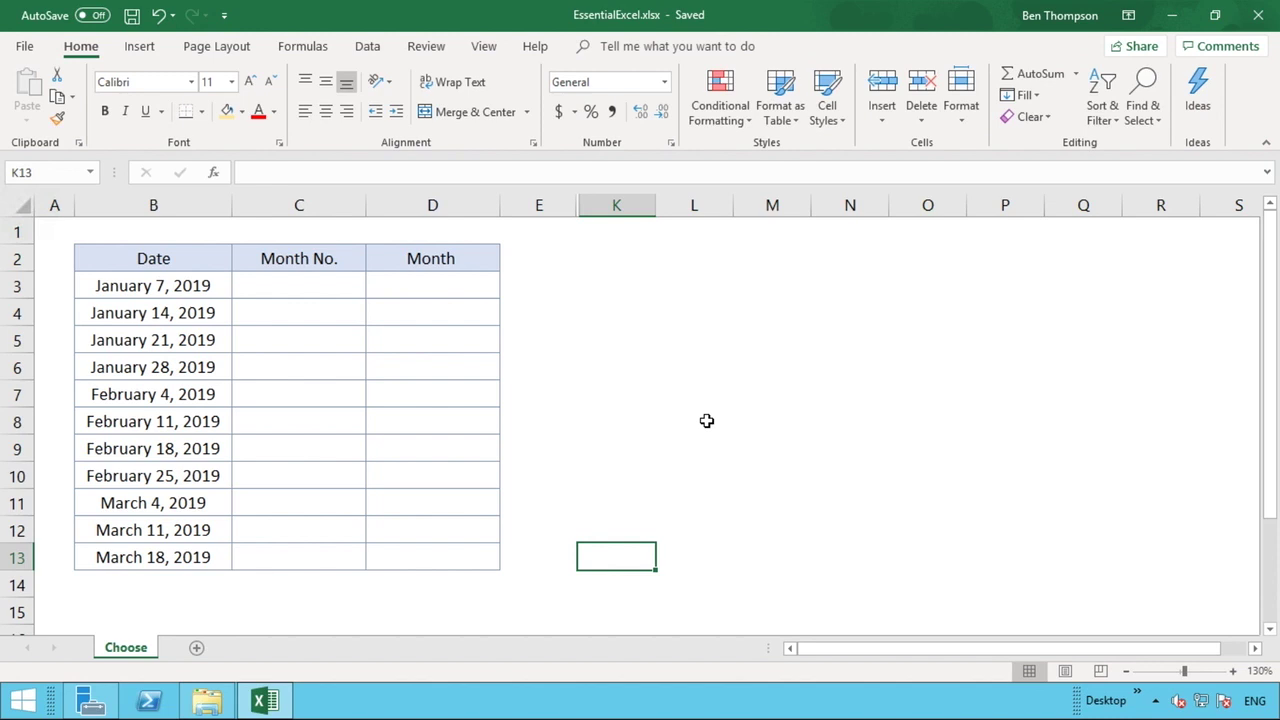
Enter =MONTH(B3) in C3 to get the month number of the January 7, 2019 date.
left_click(293, 286)
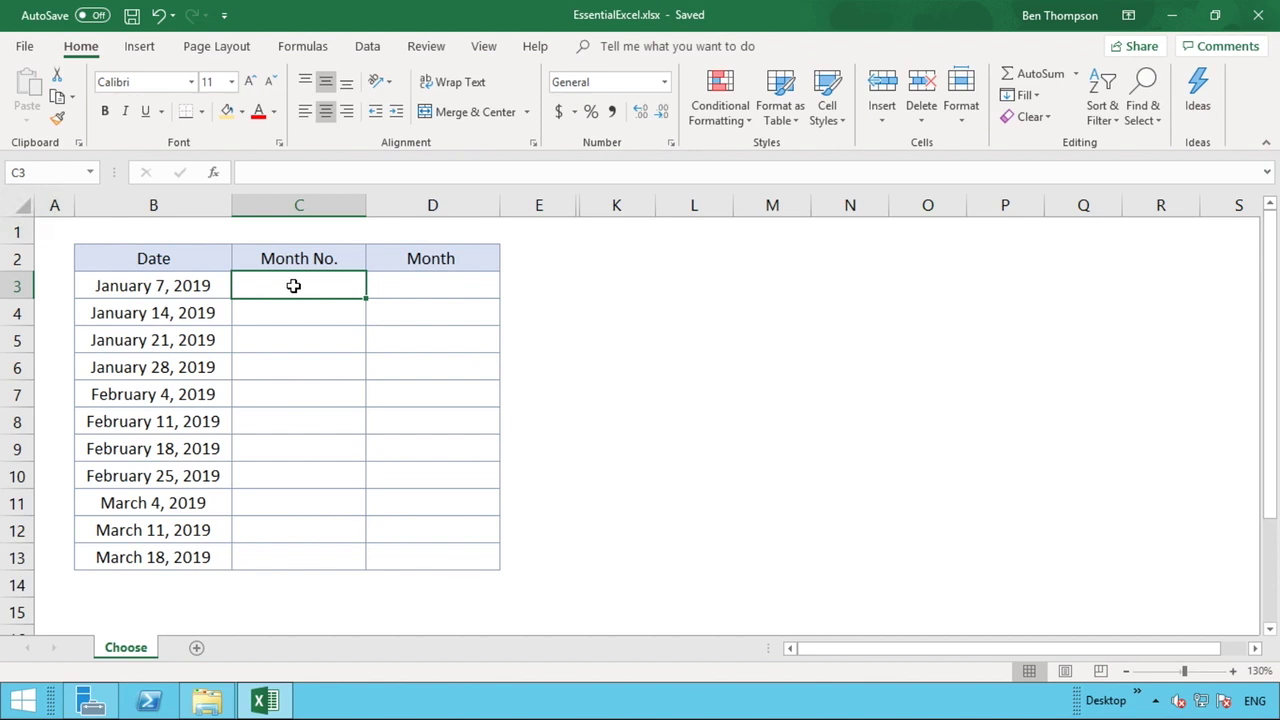
type("=")
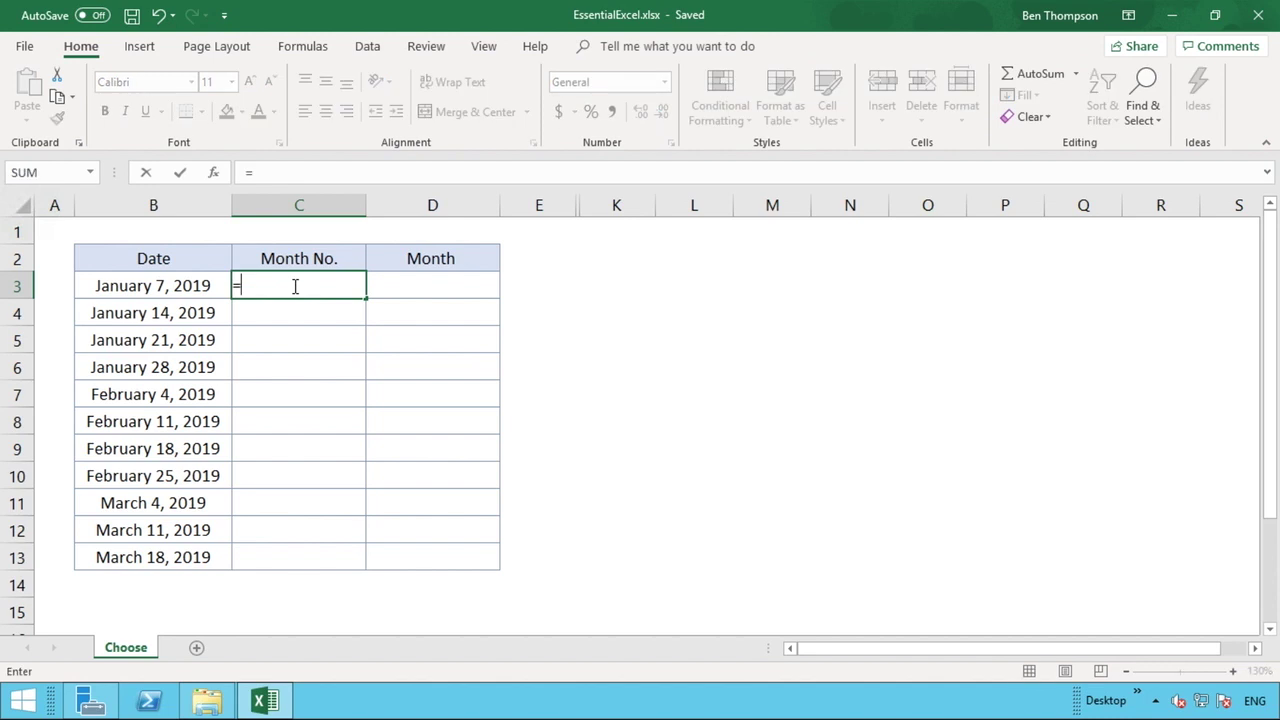
type("mont")
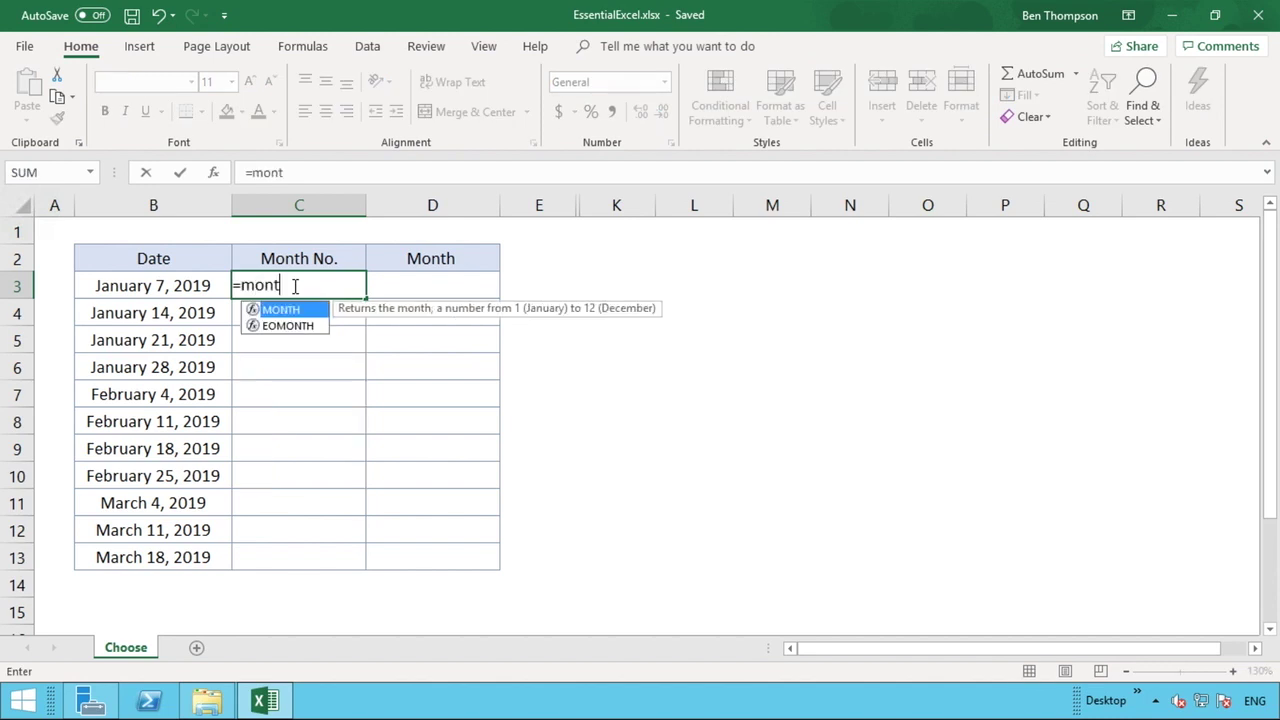
type("h(")
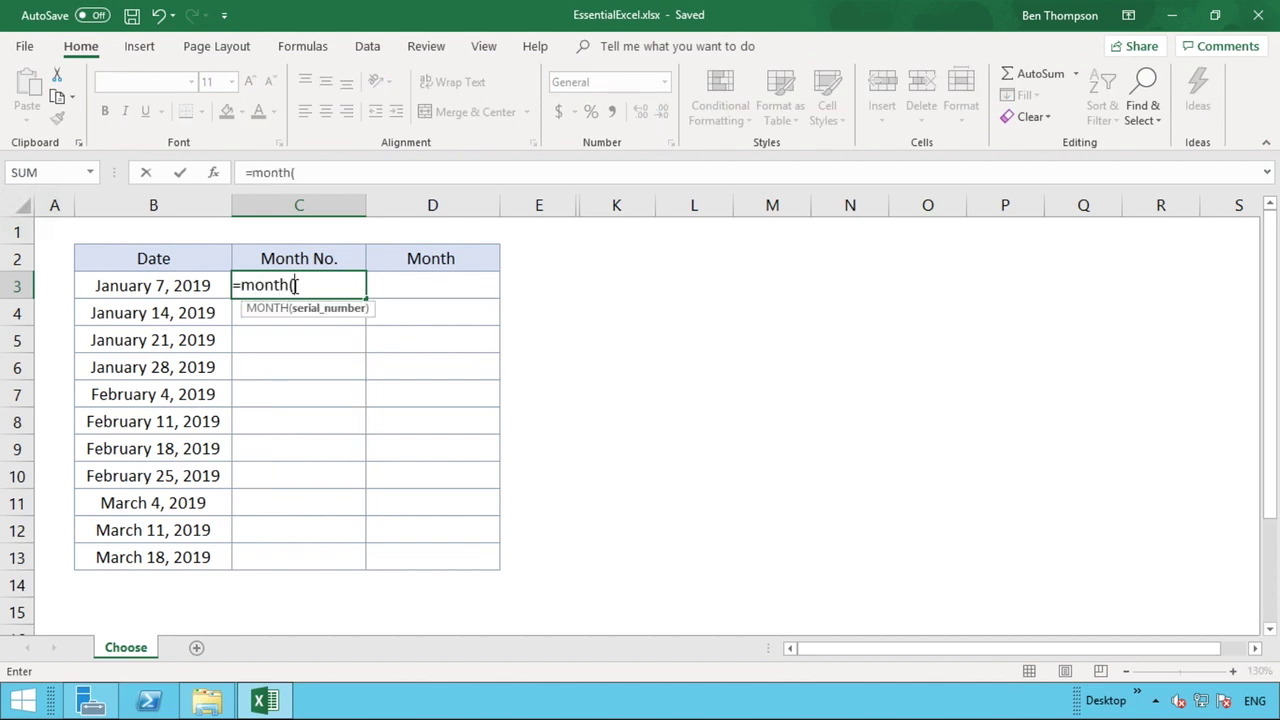
left_click(200, 286)
type(")")
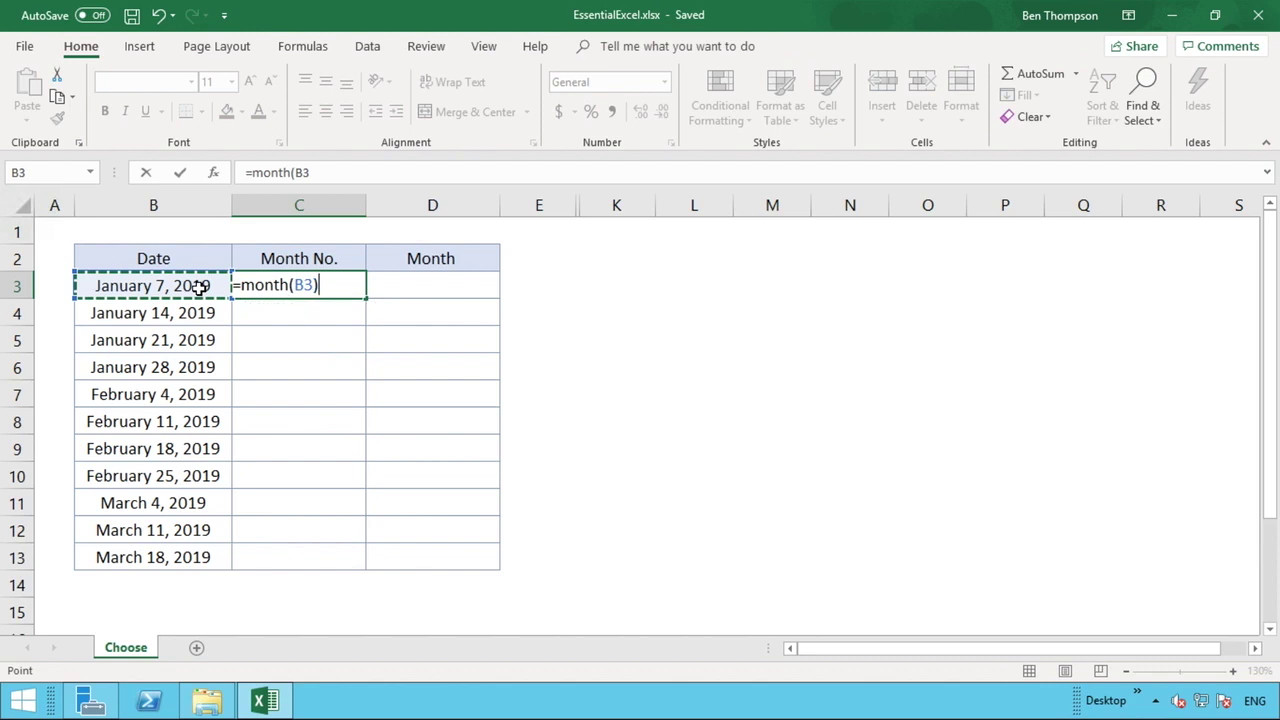
key("Return")
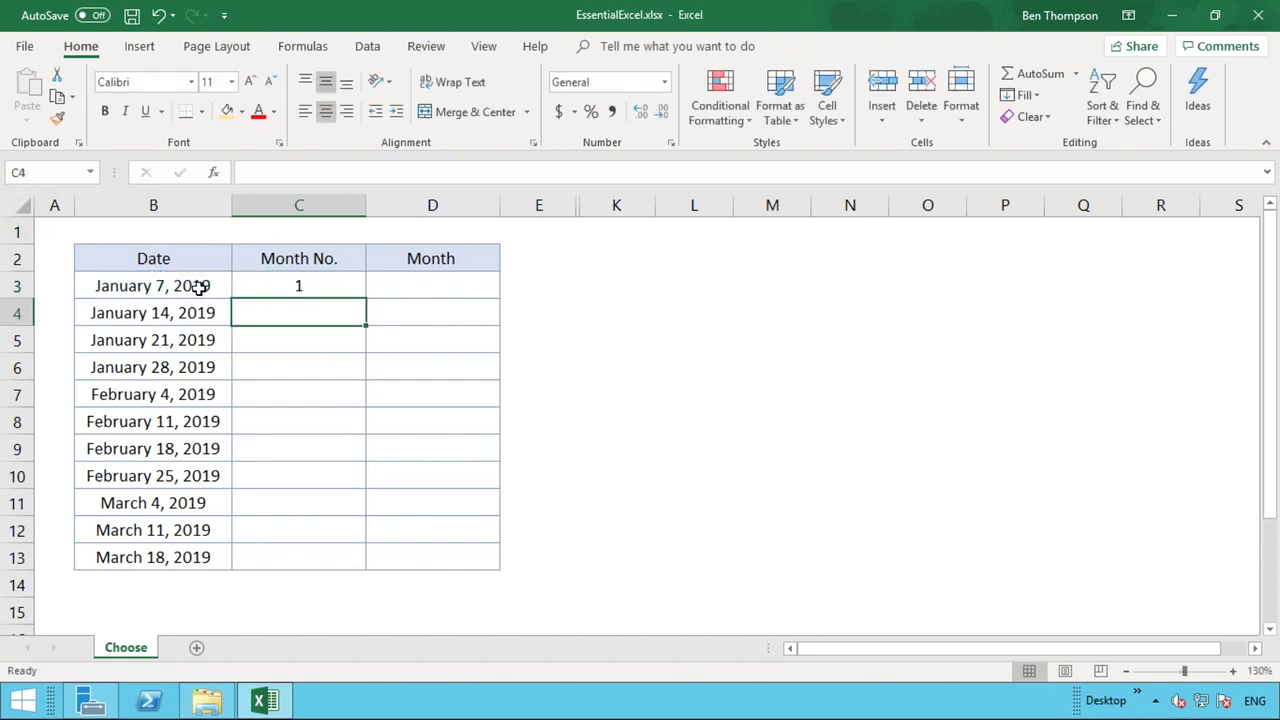
Fill the MONTH formula from C3 down to C13.
left_click(326, 288)
left_click_drag(368, 298, 333, 560)
left_click(333, 560)
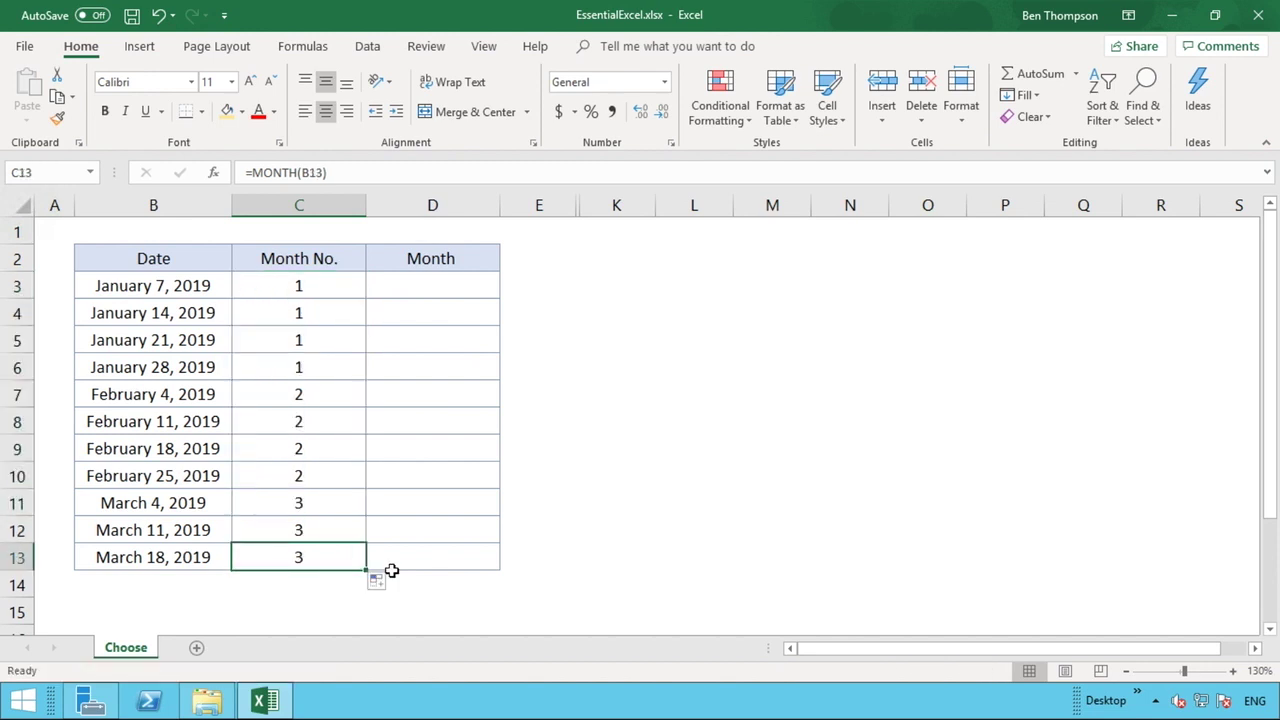
left_click(420, 582)
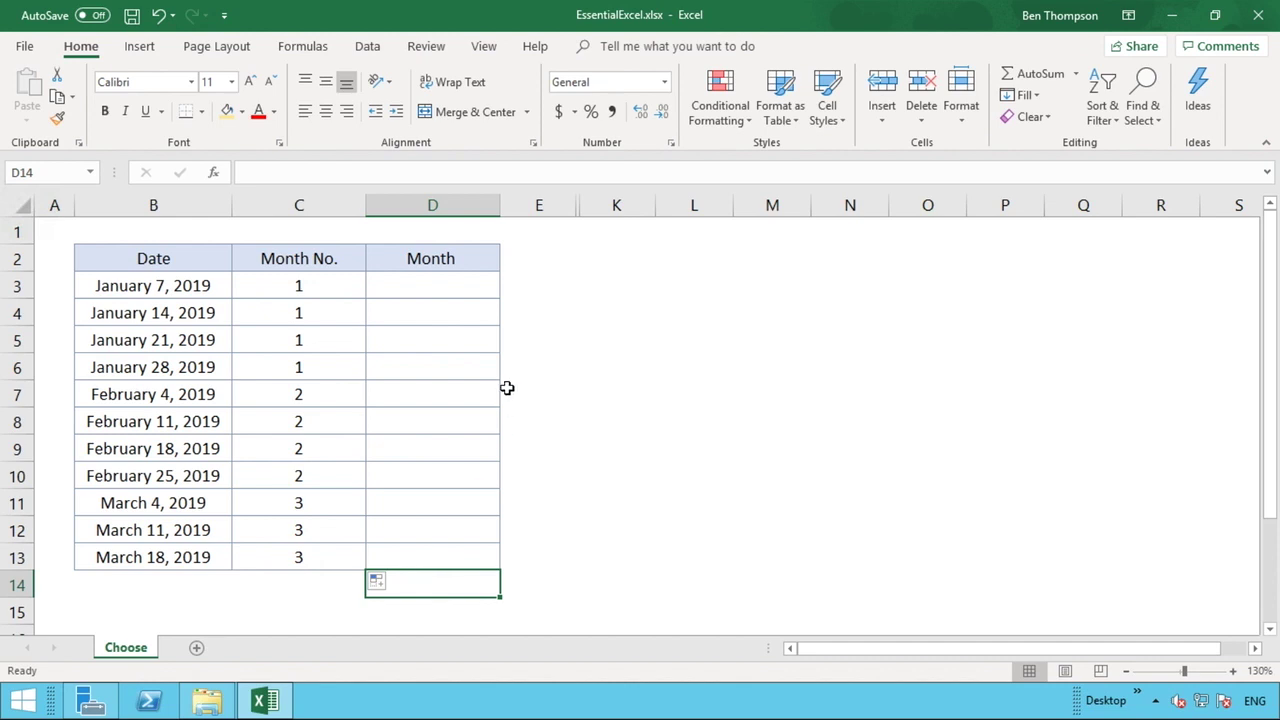
Start =CHOOSE( in D3 with the month number in C3 as its index.
left_click(477, 288)
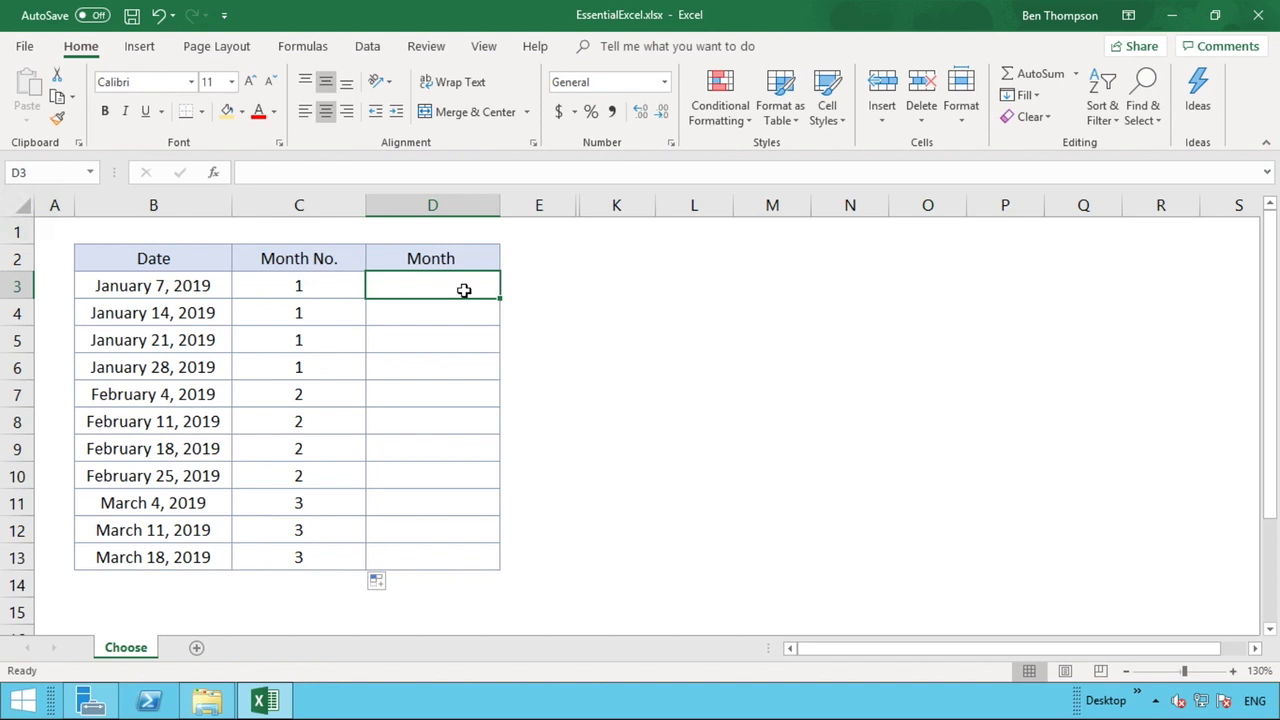
type("=")
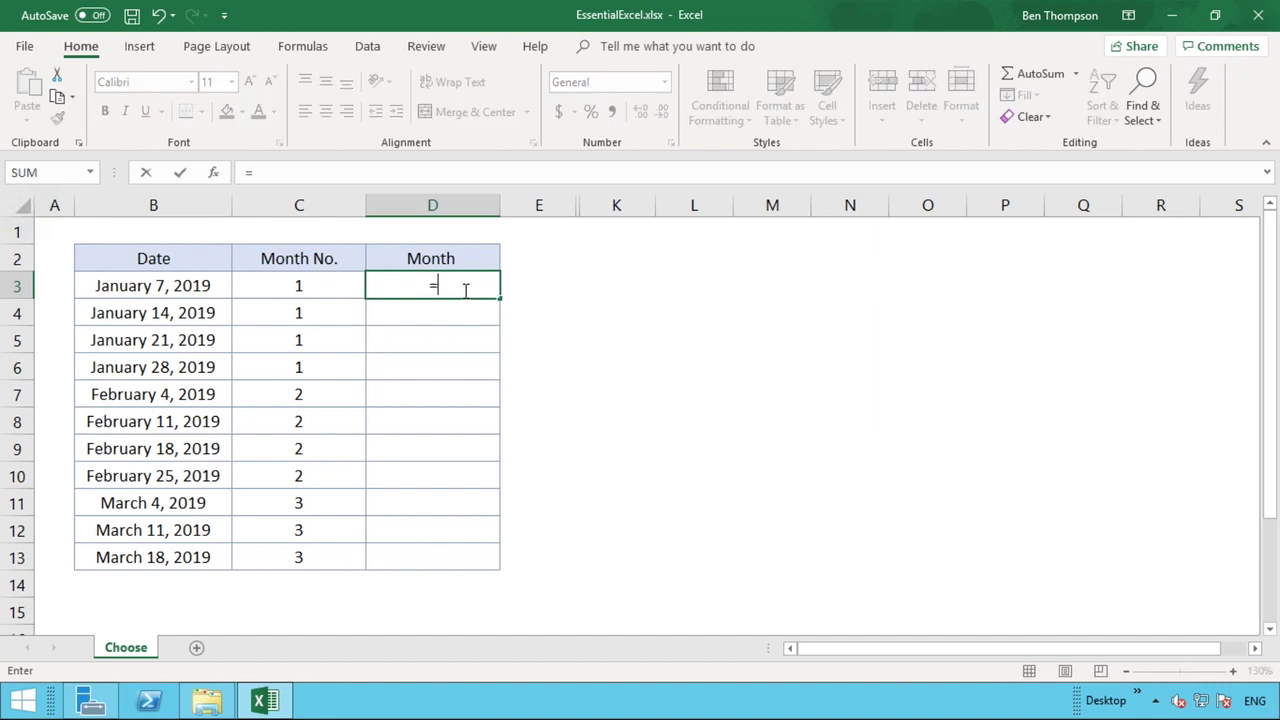
type("CHOO")
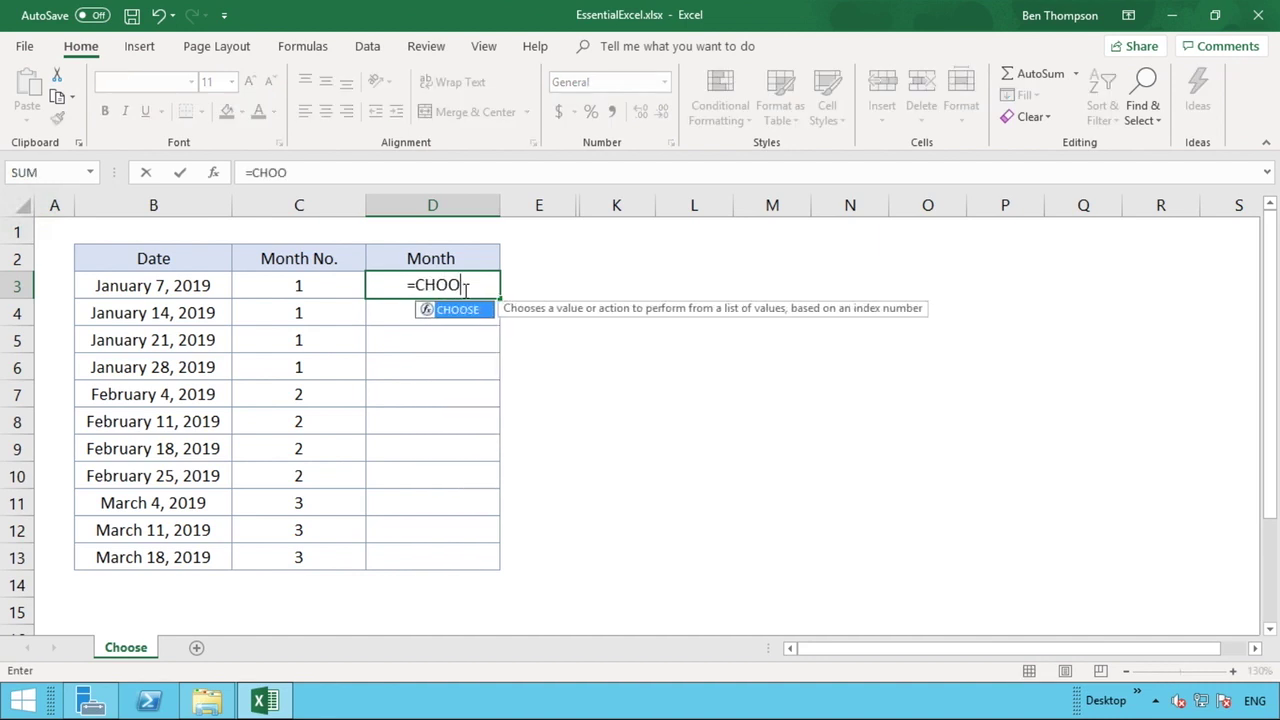
type("SE")
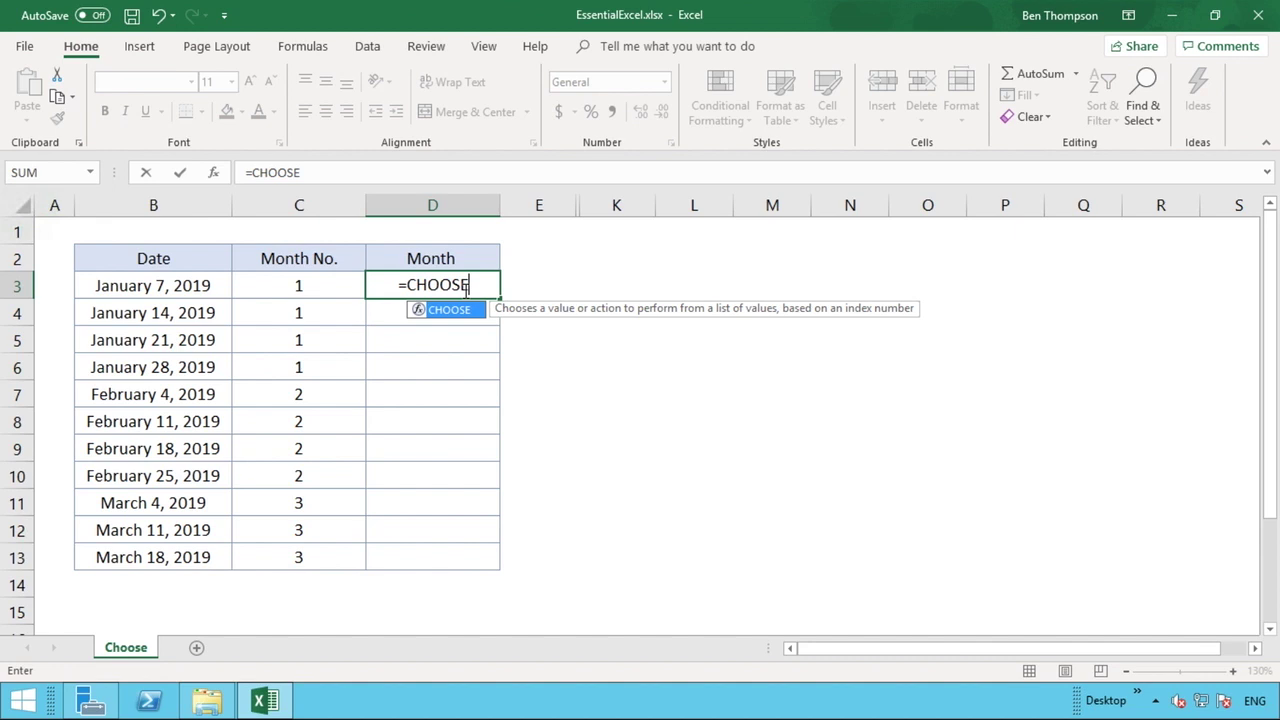
type("(")
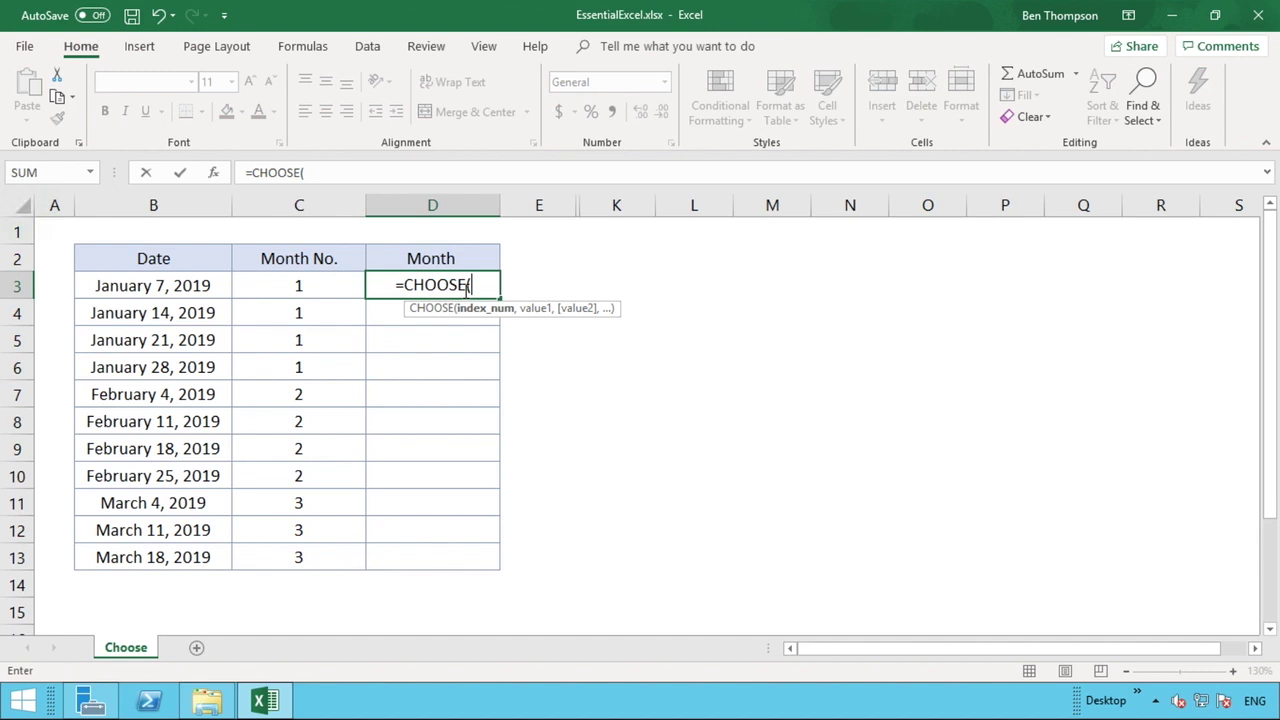
left_click(325, 286)
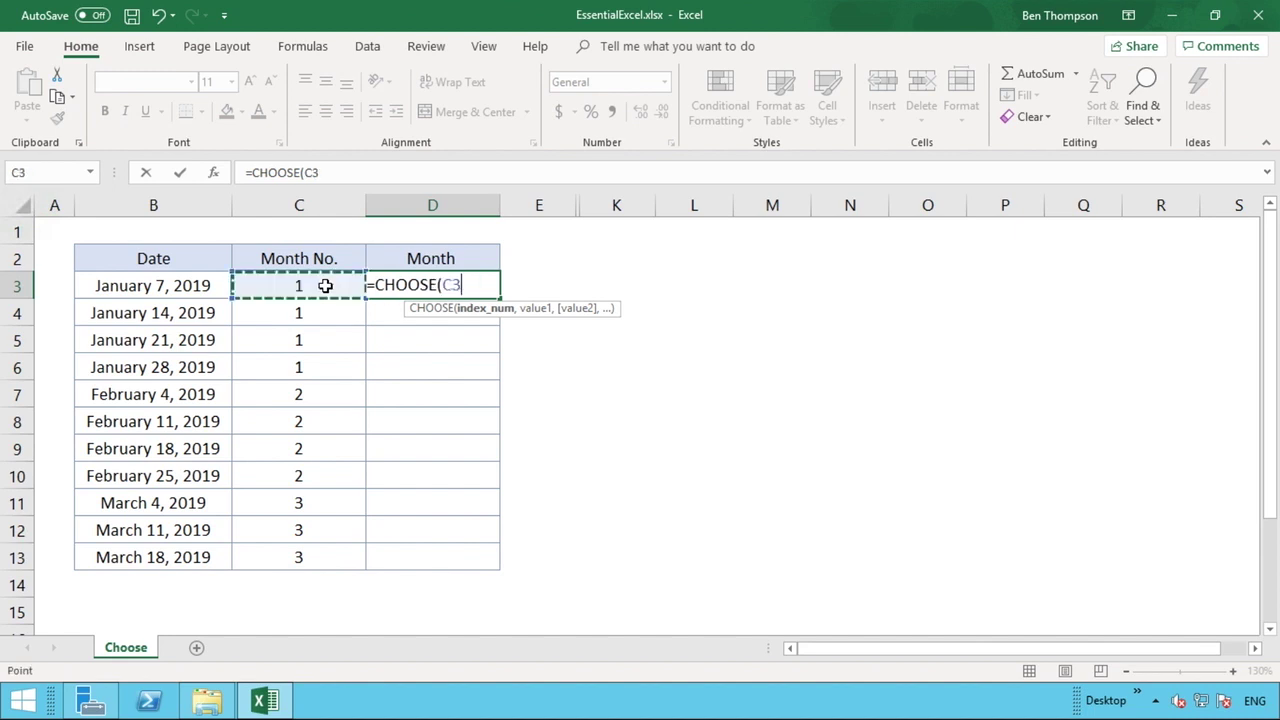
Add a comma after C3 in D3's CHOOSE formula.
type(",")
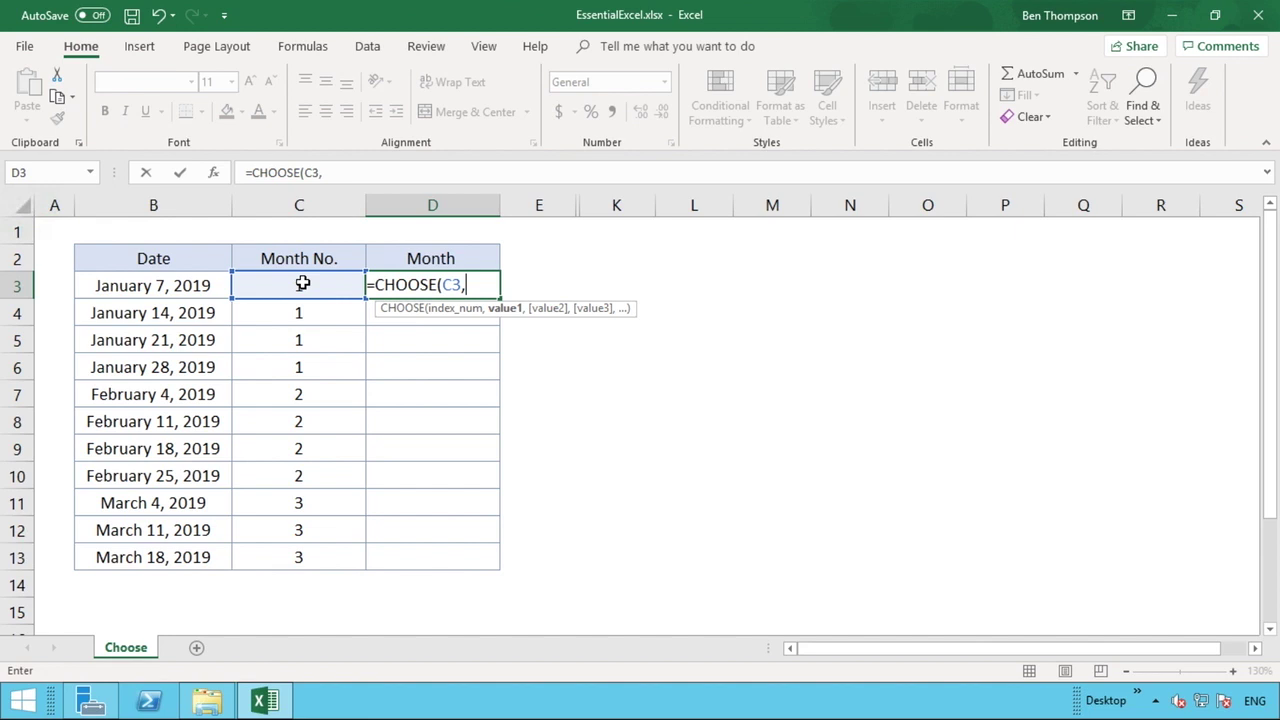
Complete D3's CHOOSE with "January" through "July" as values, close it, and confirm.
type("\"Jan")
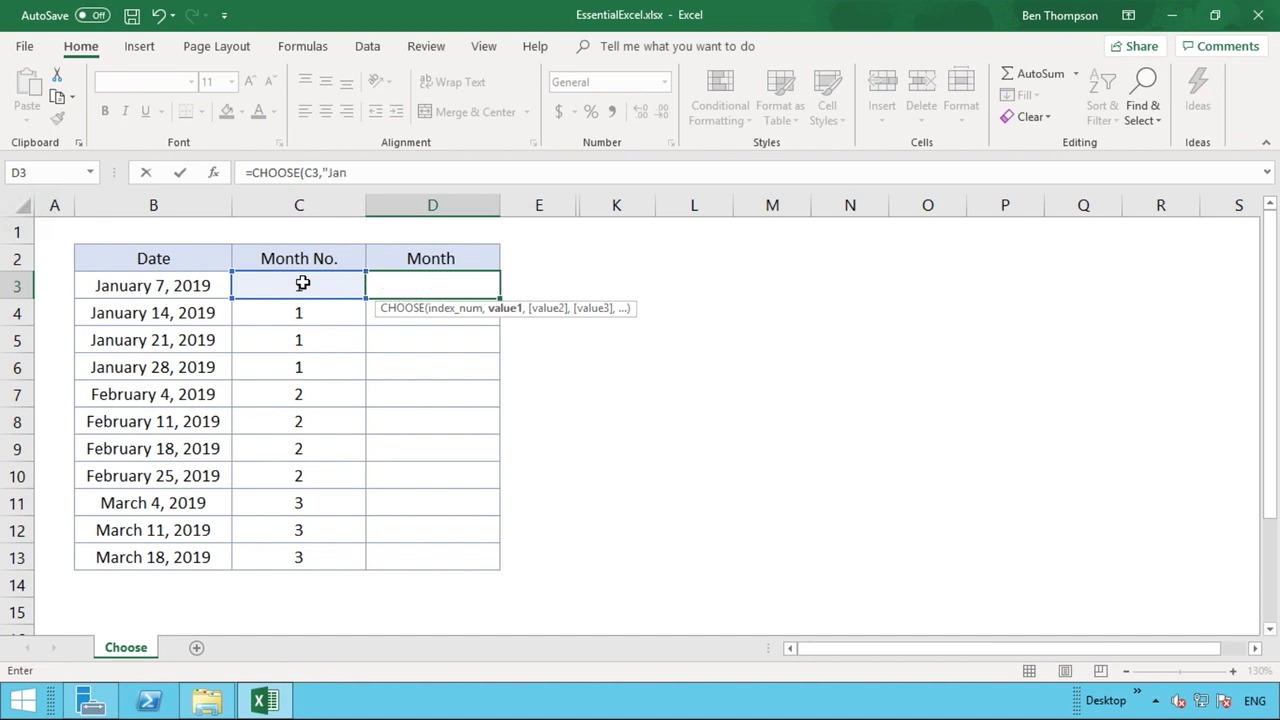
type("uary\",\"Februa")
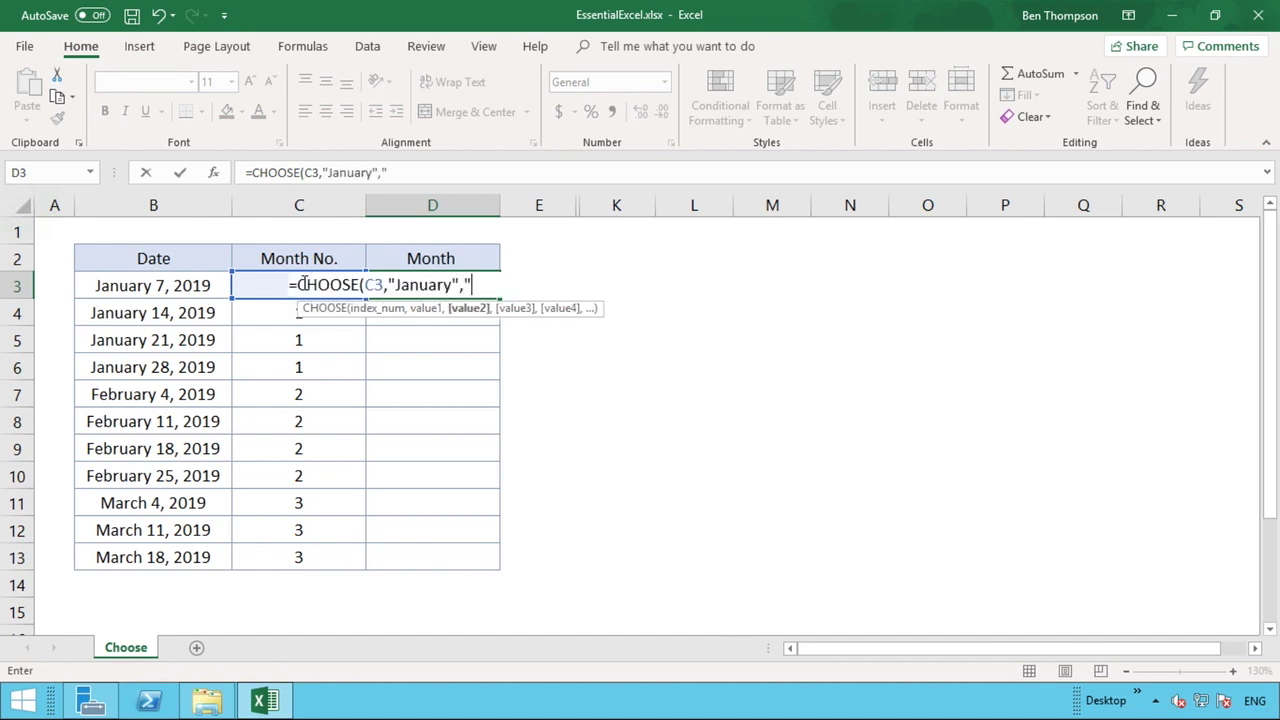
type("ry\",")
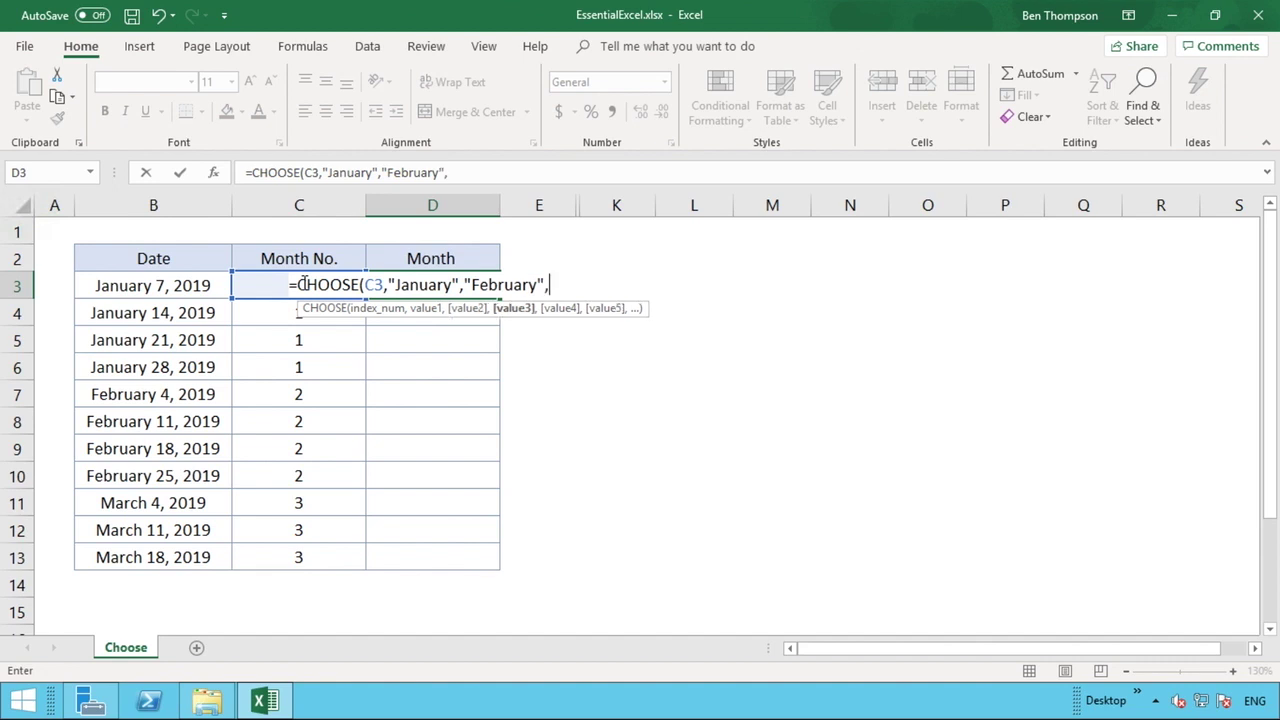
type("\"March\"")
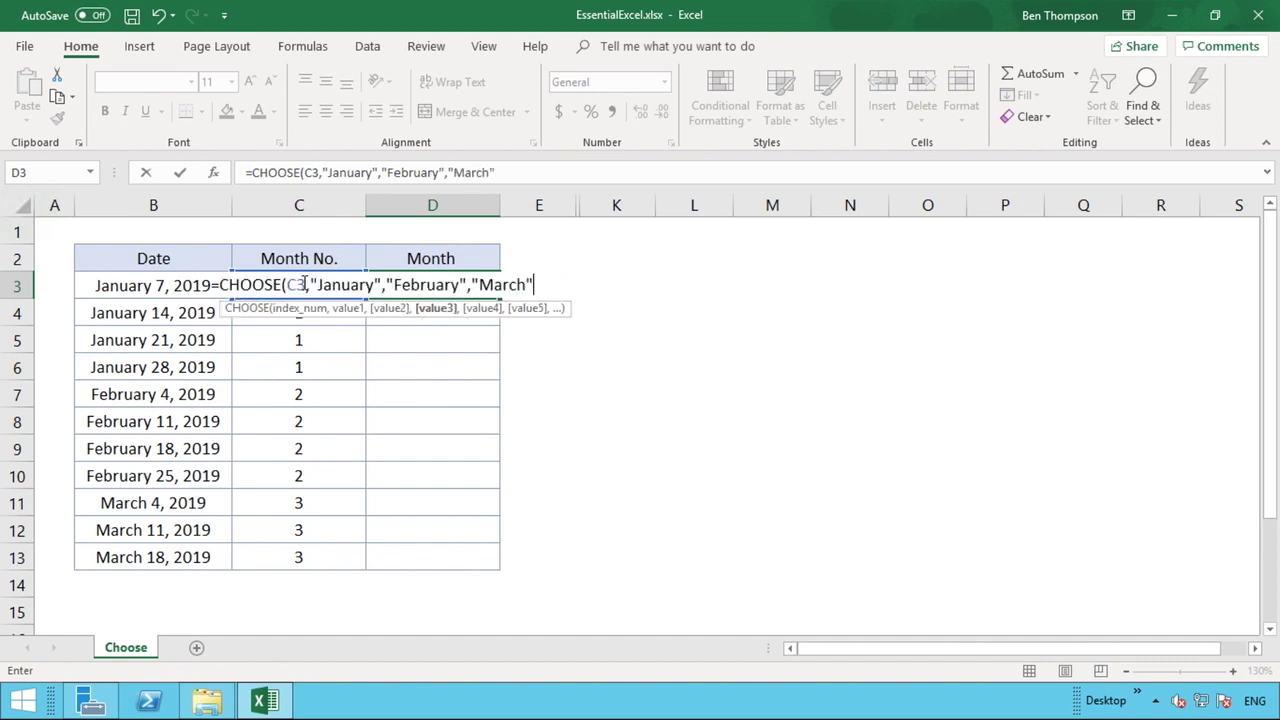
type(",")
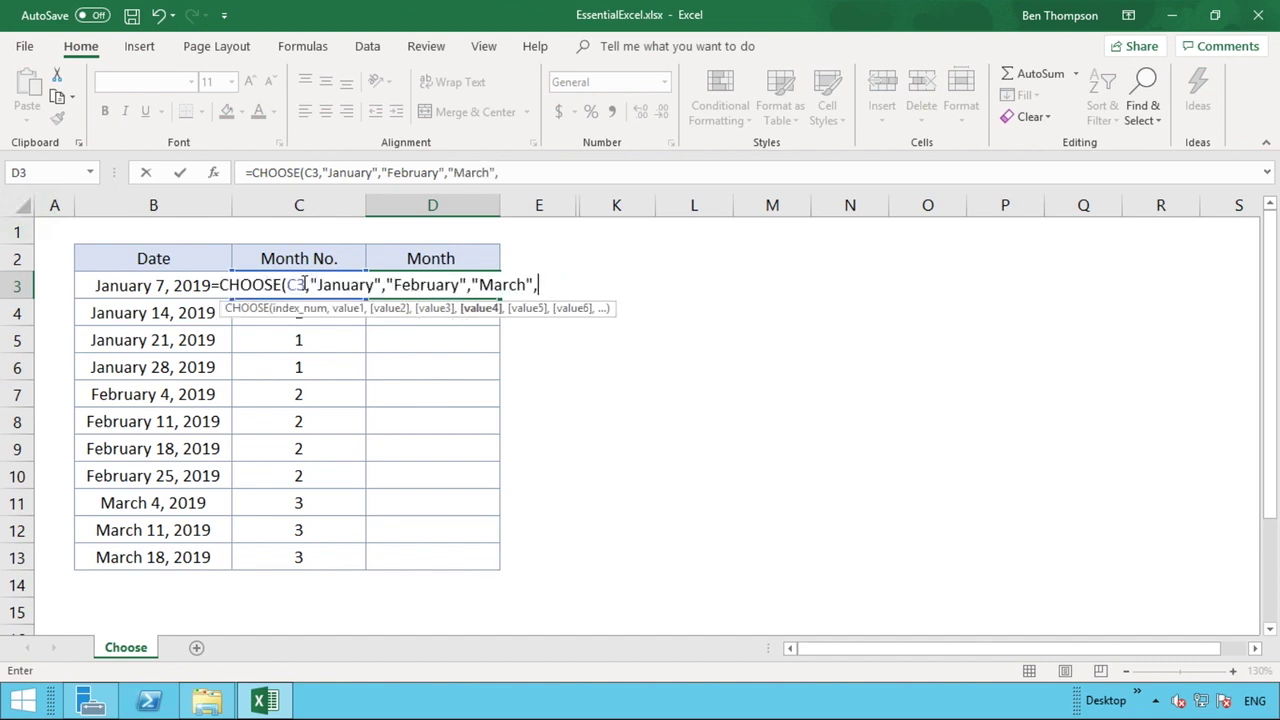
type("\"April\",\"M")
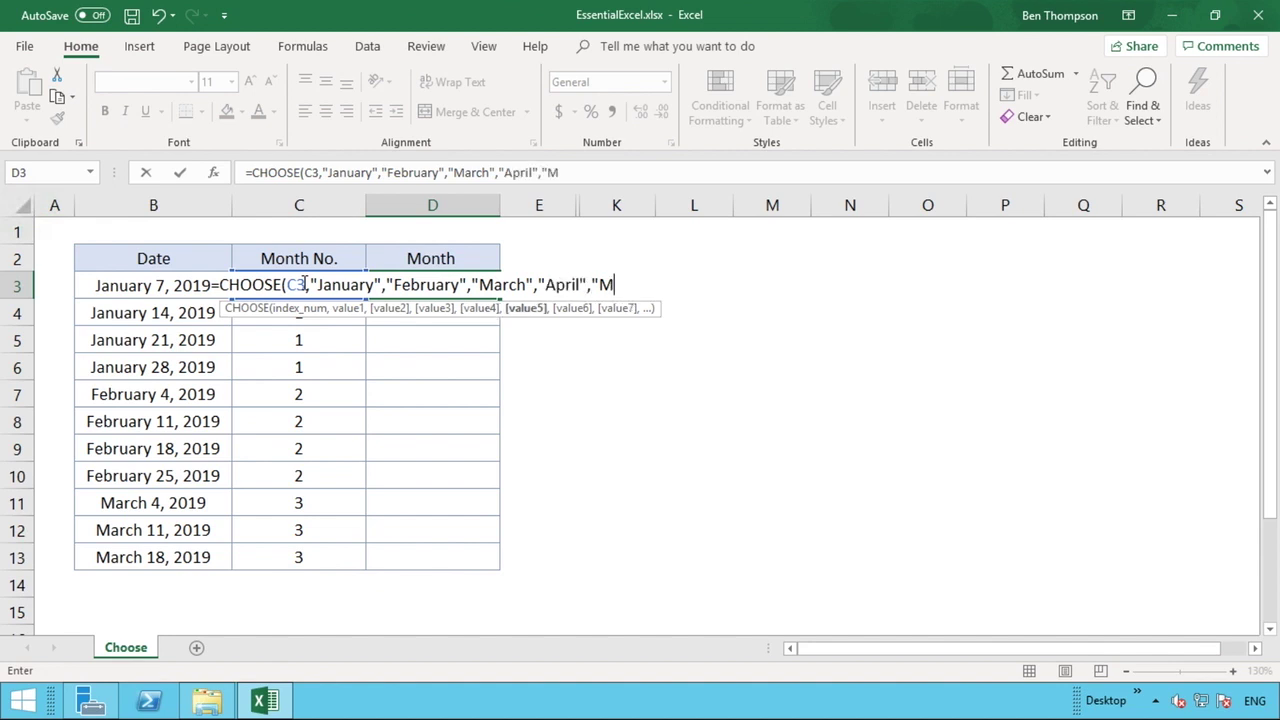
type("ay\",\"Ju")
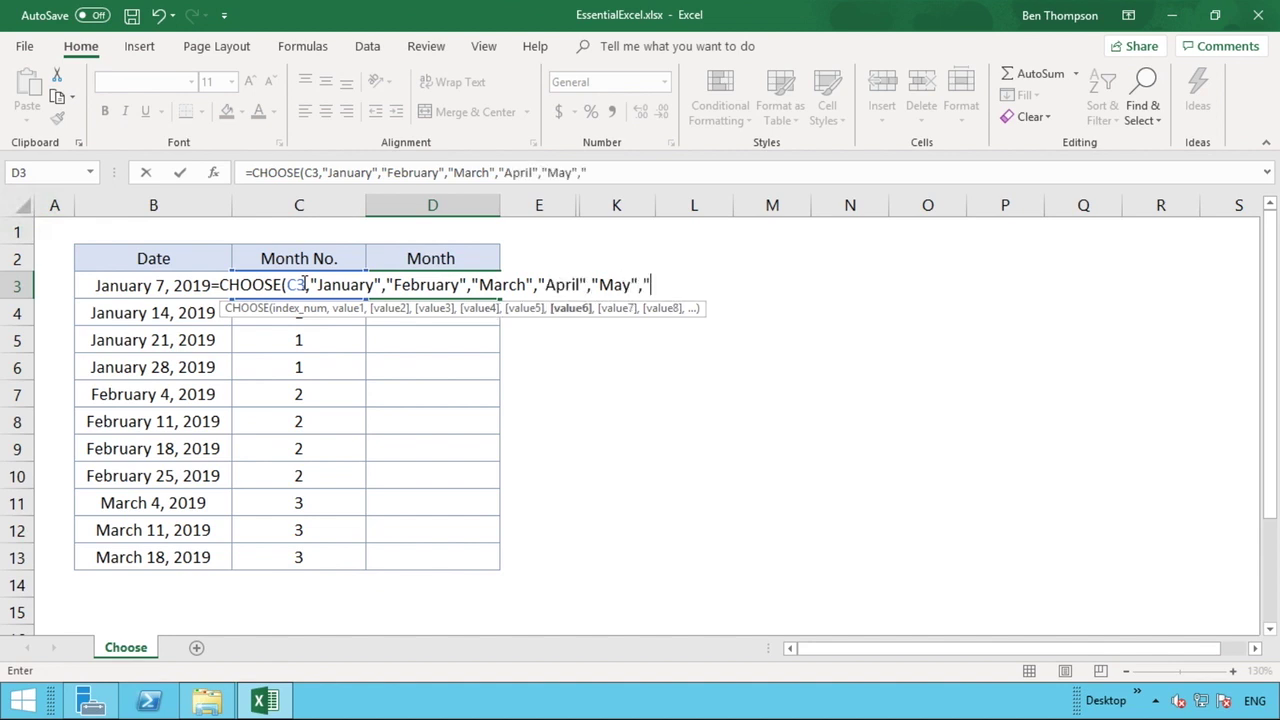
type("ne\"")
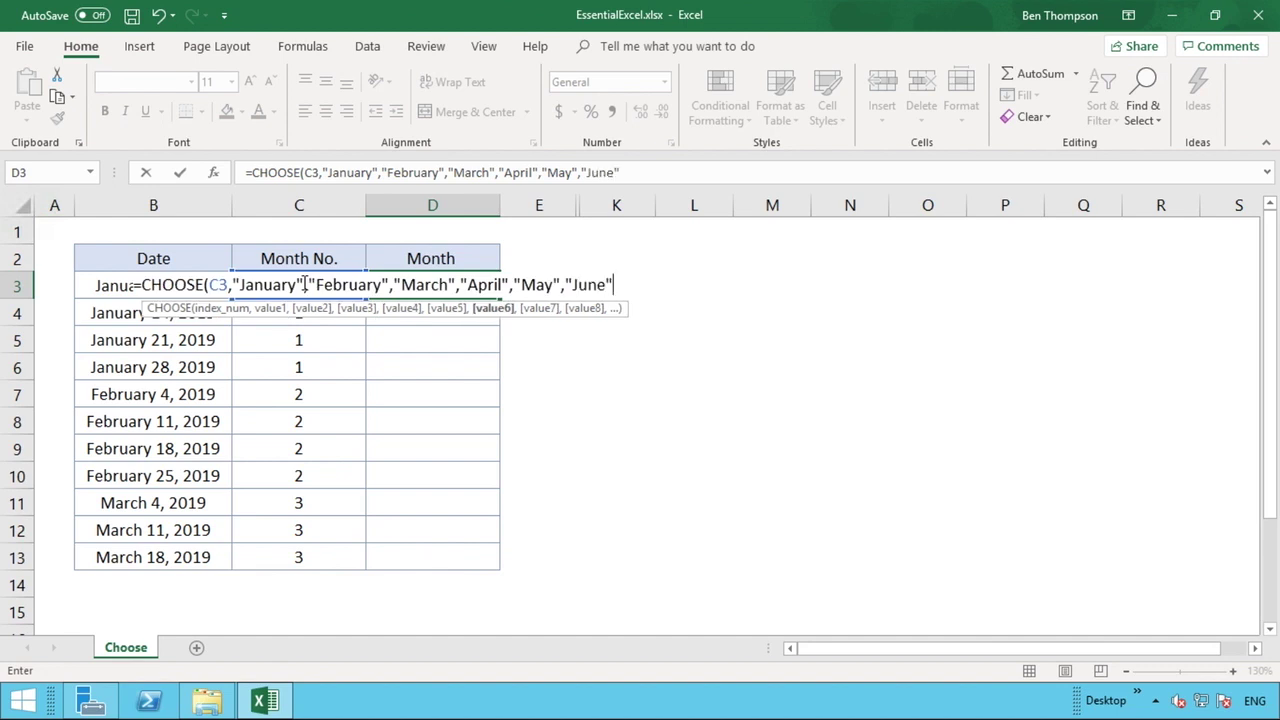
type(",\"Jul")
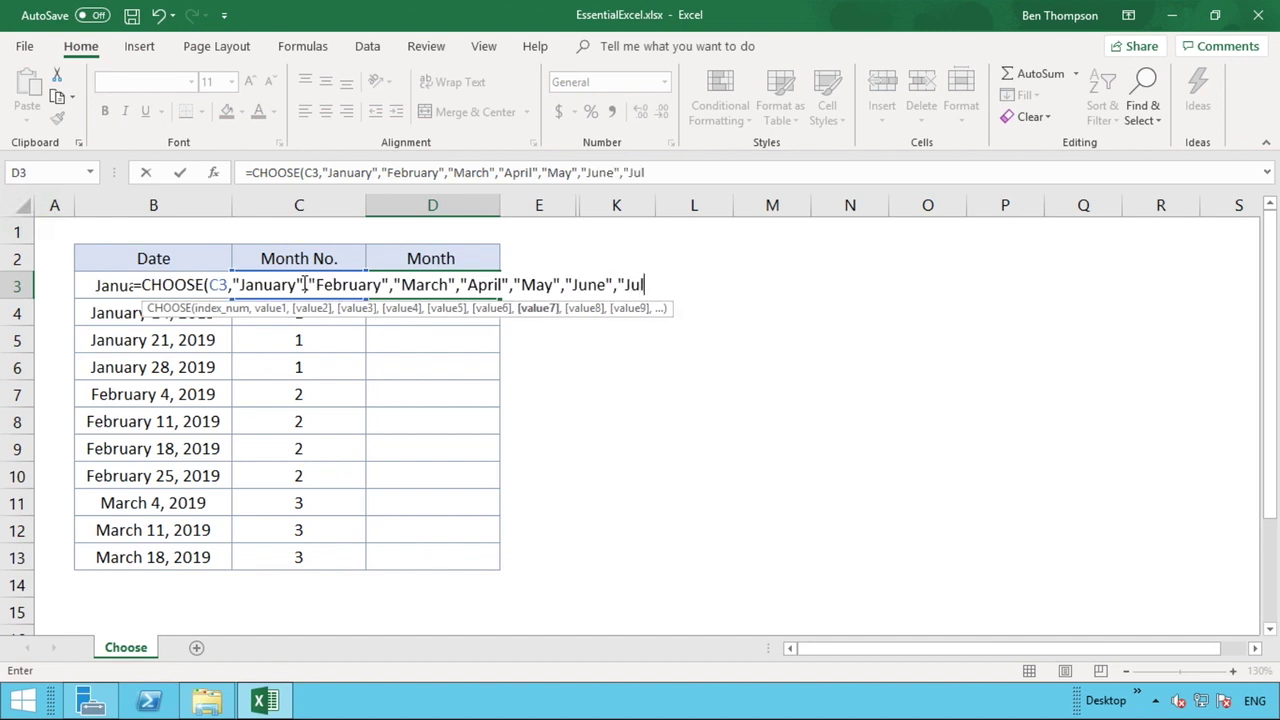
type("y\"")
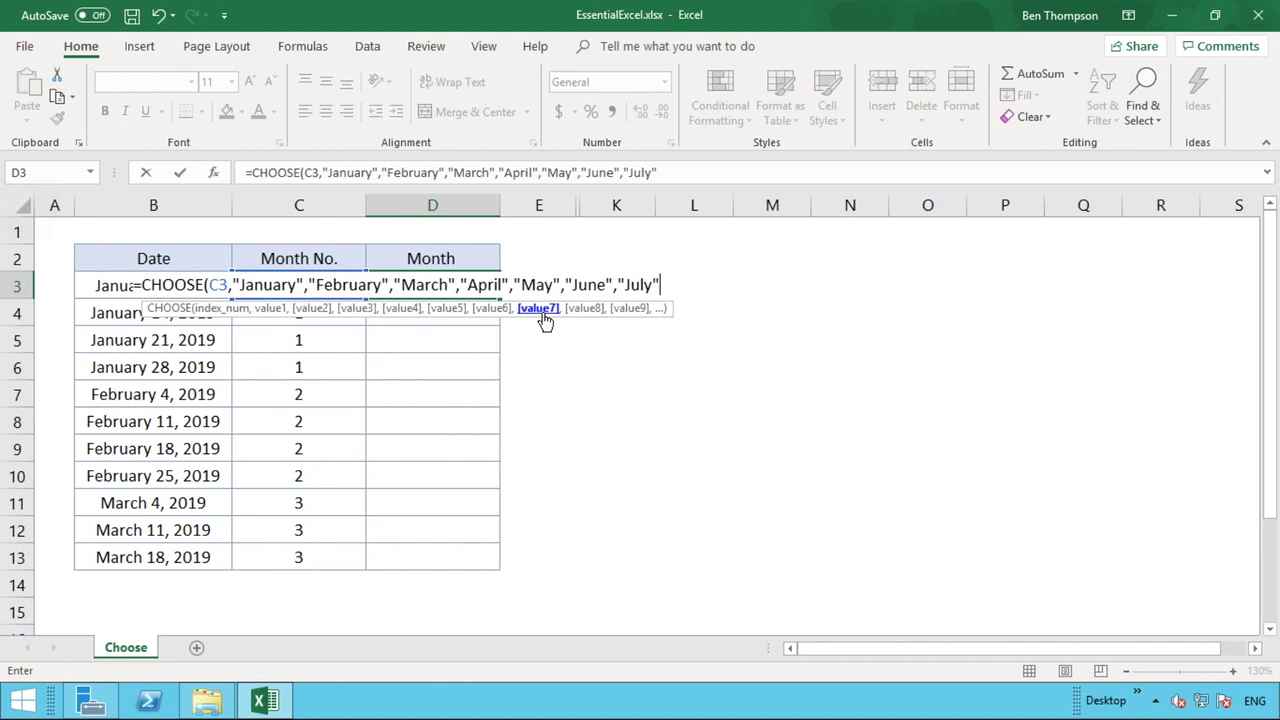
left_click(683, 171)
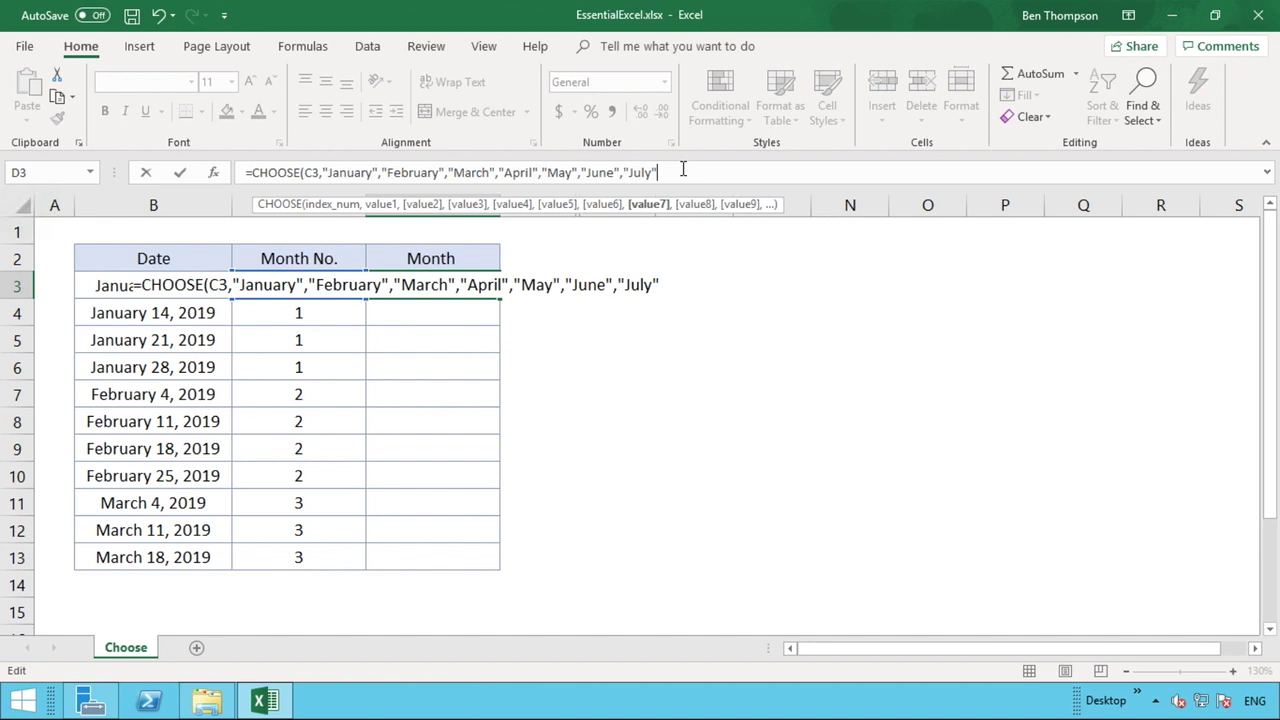
type(")")
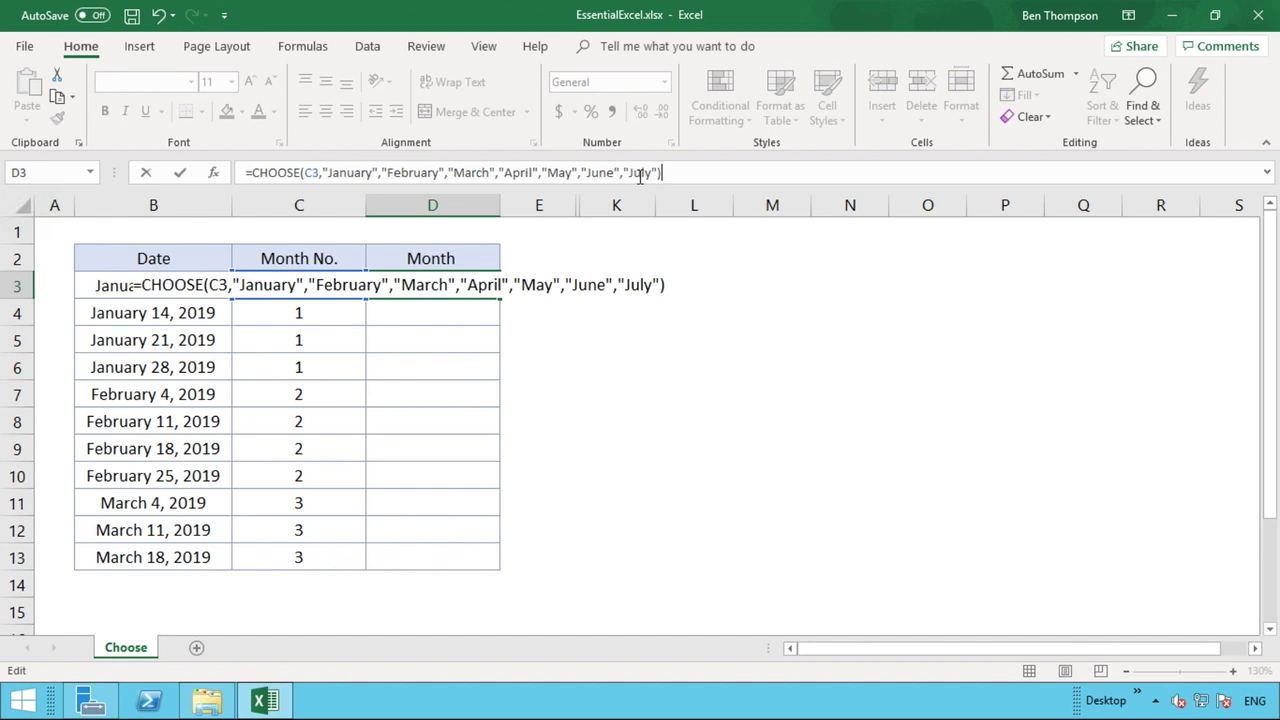
key("Return")
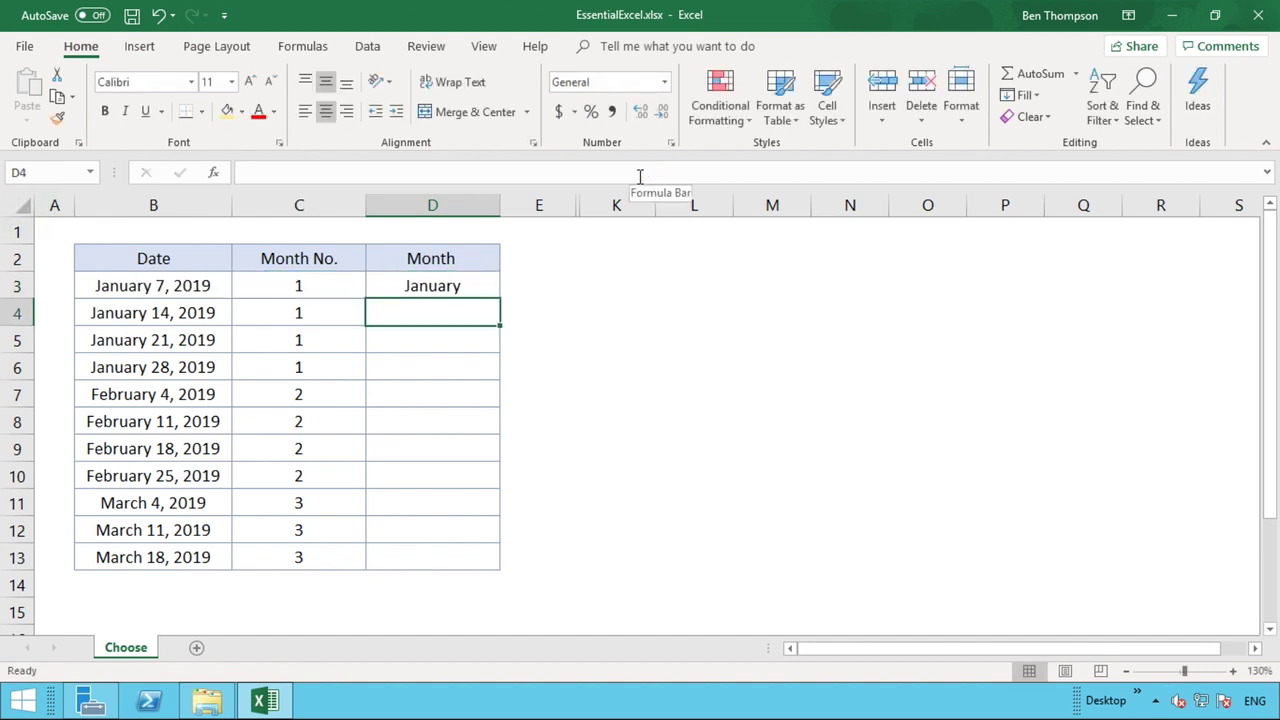
left_click(449, 278)
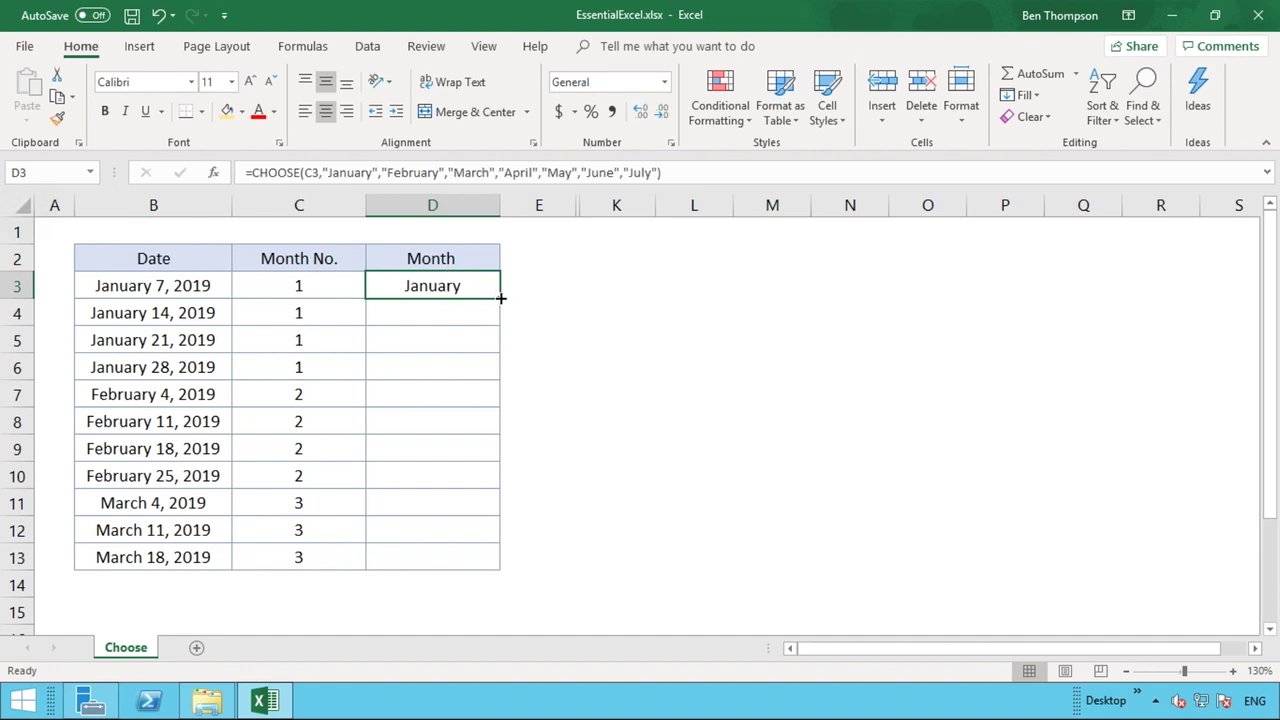
left_click_drag(499, 298, 491, 555)
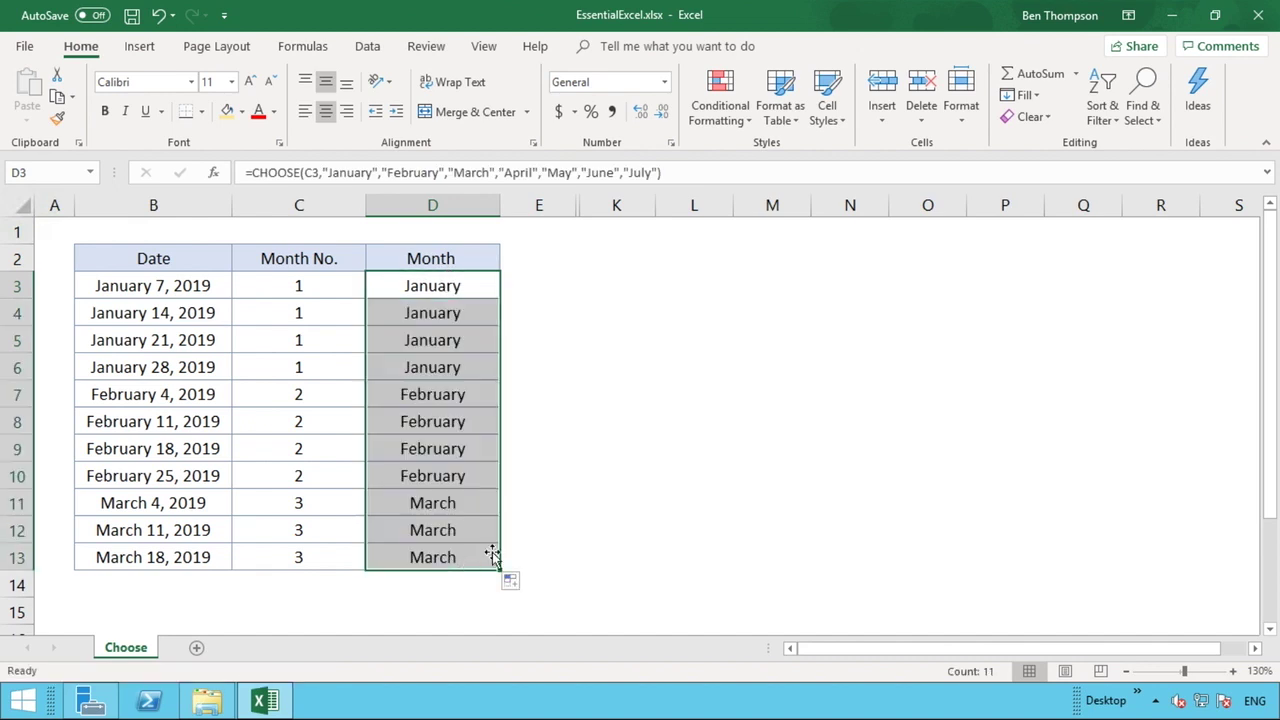
left_click(570, 504)
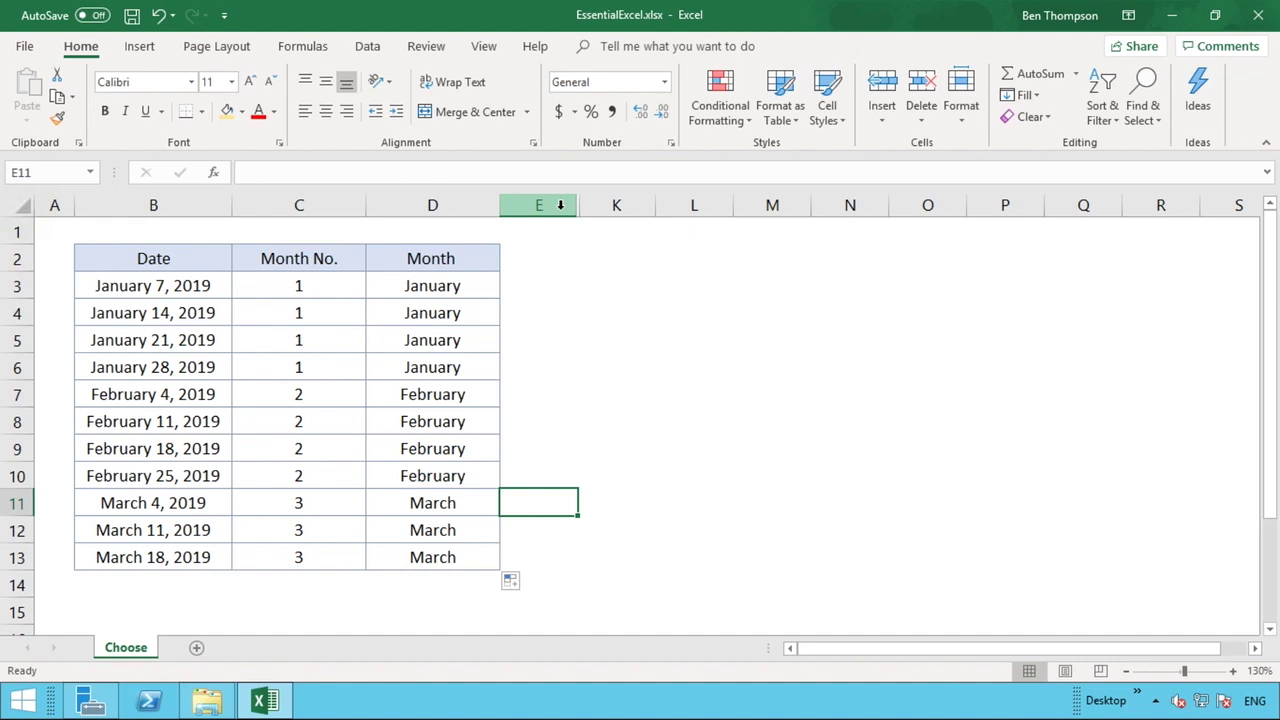
Unhide columns F through J by selecting the columns on either side of them.
left_click_drag(560, 205, 600, 204)
right_click(603, 213)
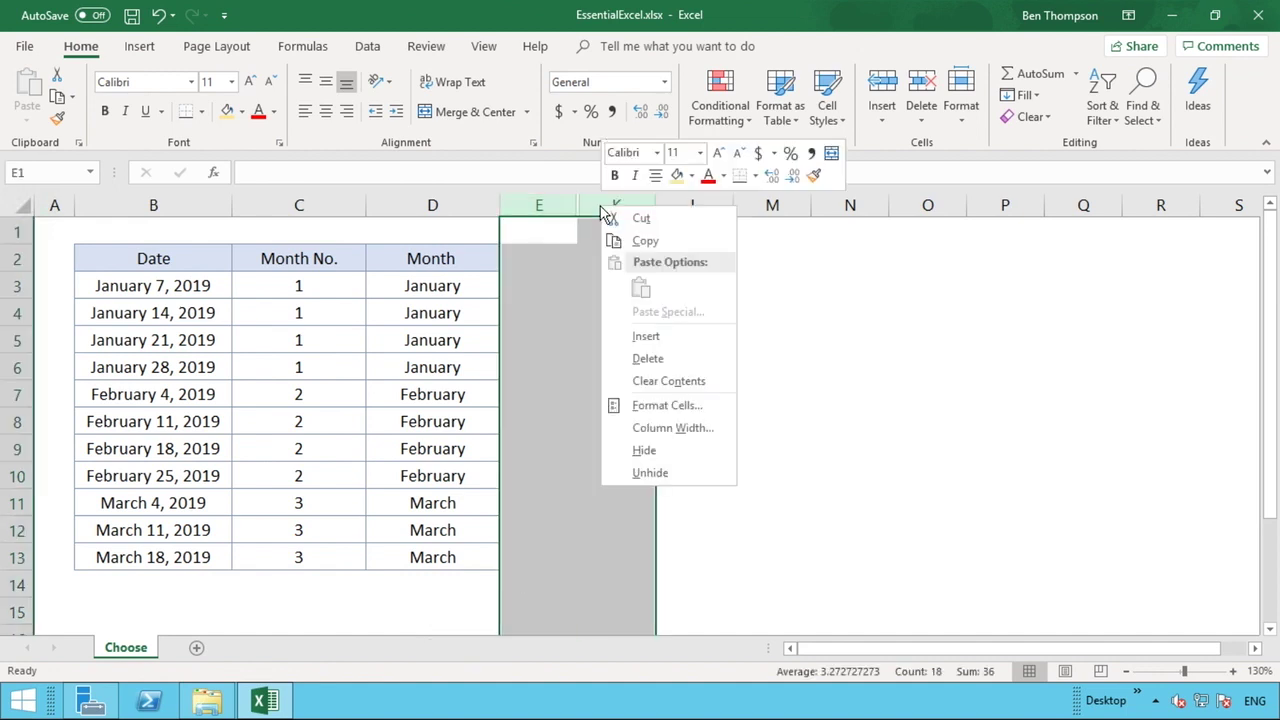
left_click(672, 472)
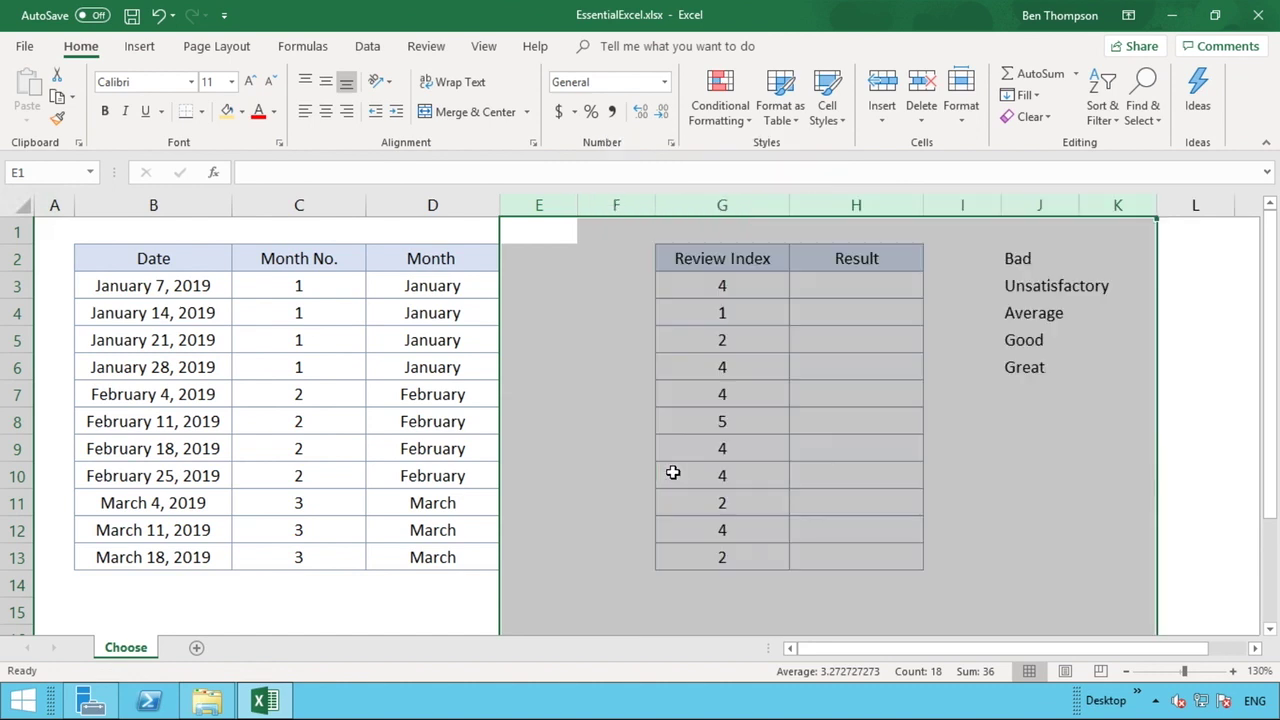
left_click(826, 468)
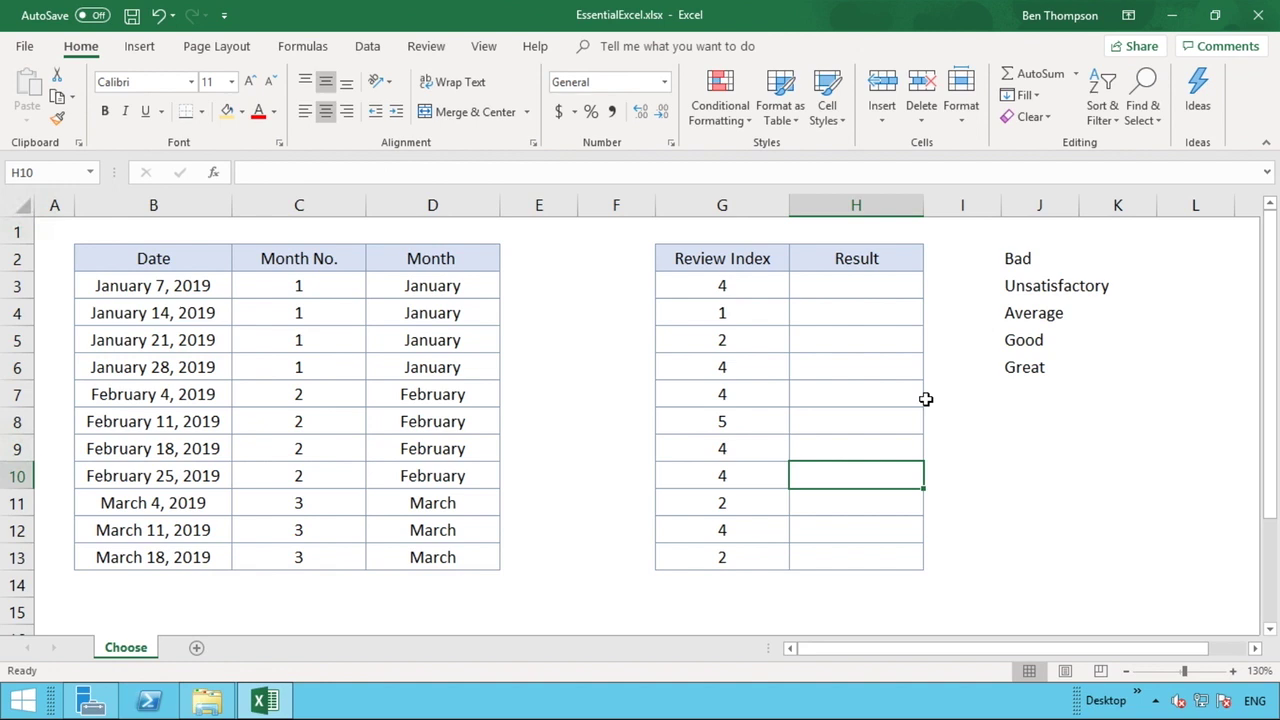
Inspect Result cell H3, review index 4 in G3, and rating words Bad to Great in column J.
left_click(841, 286)
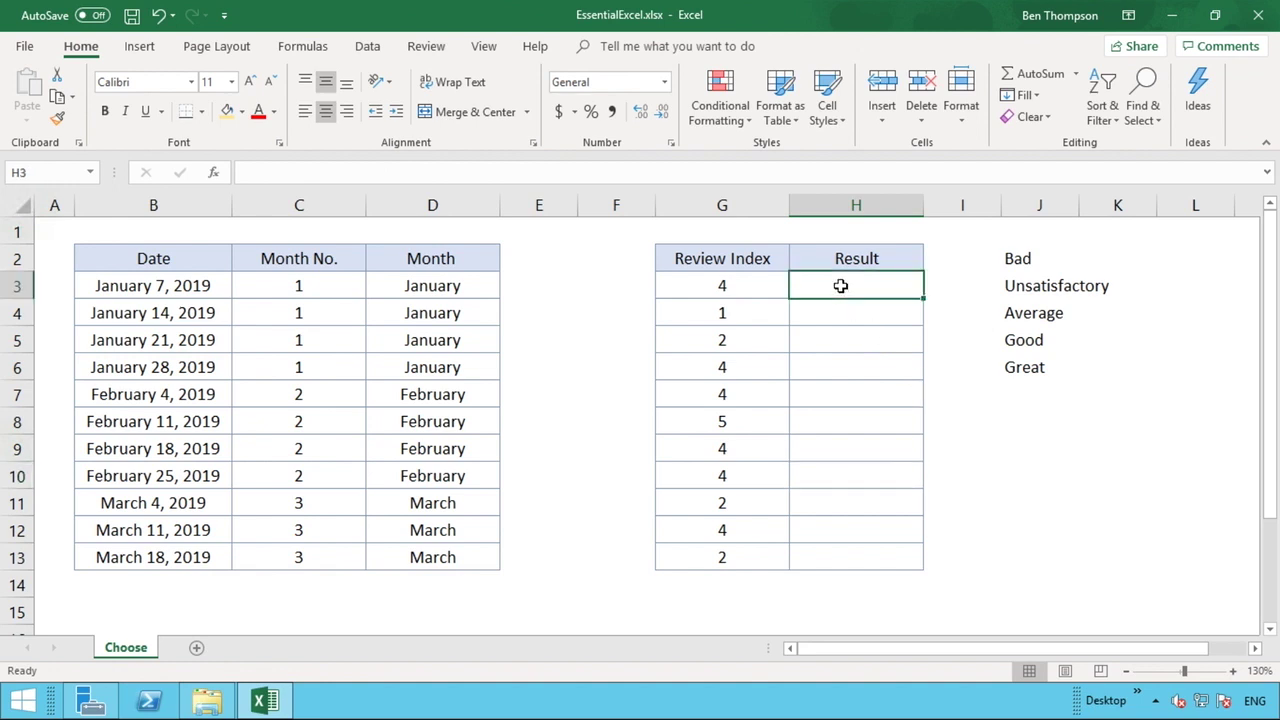
left_click(771, 286)
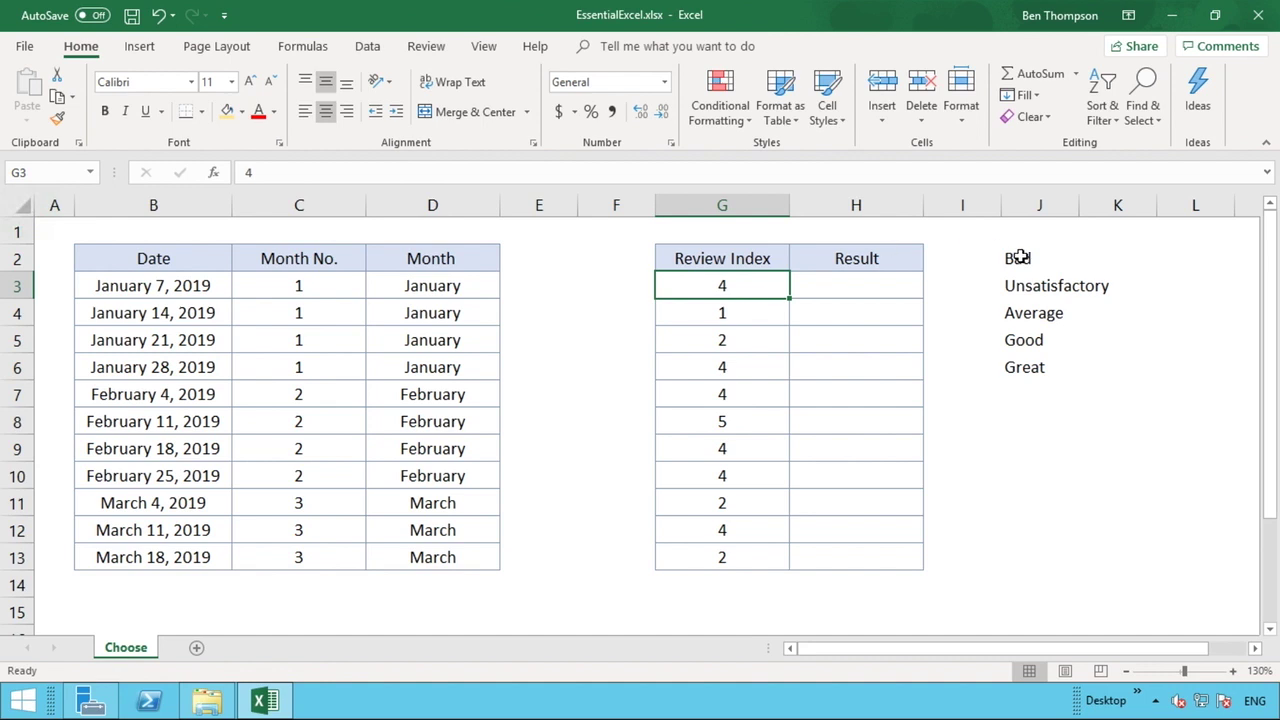
left_click_drag(1019, 257, 1020, 337)
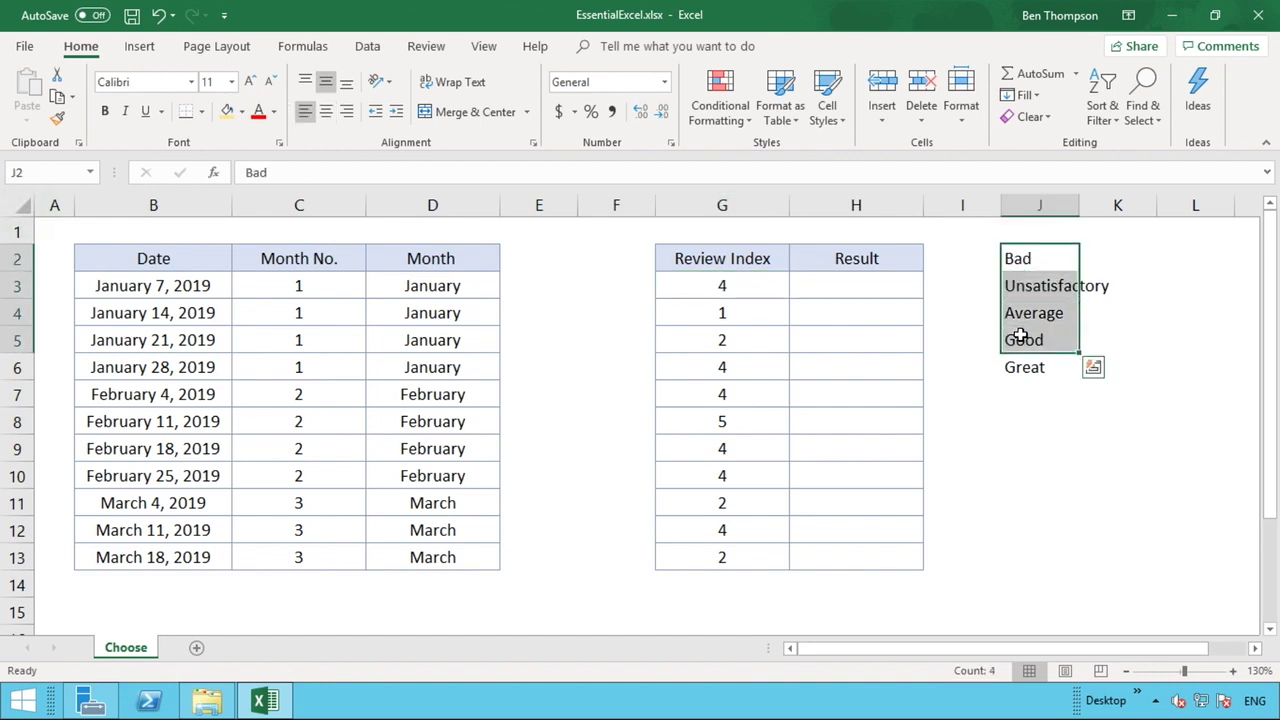
left_click(1020, 414)
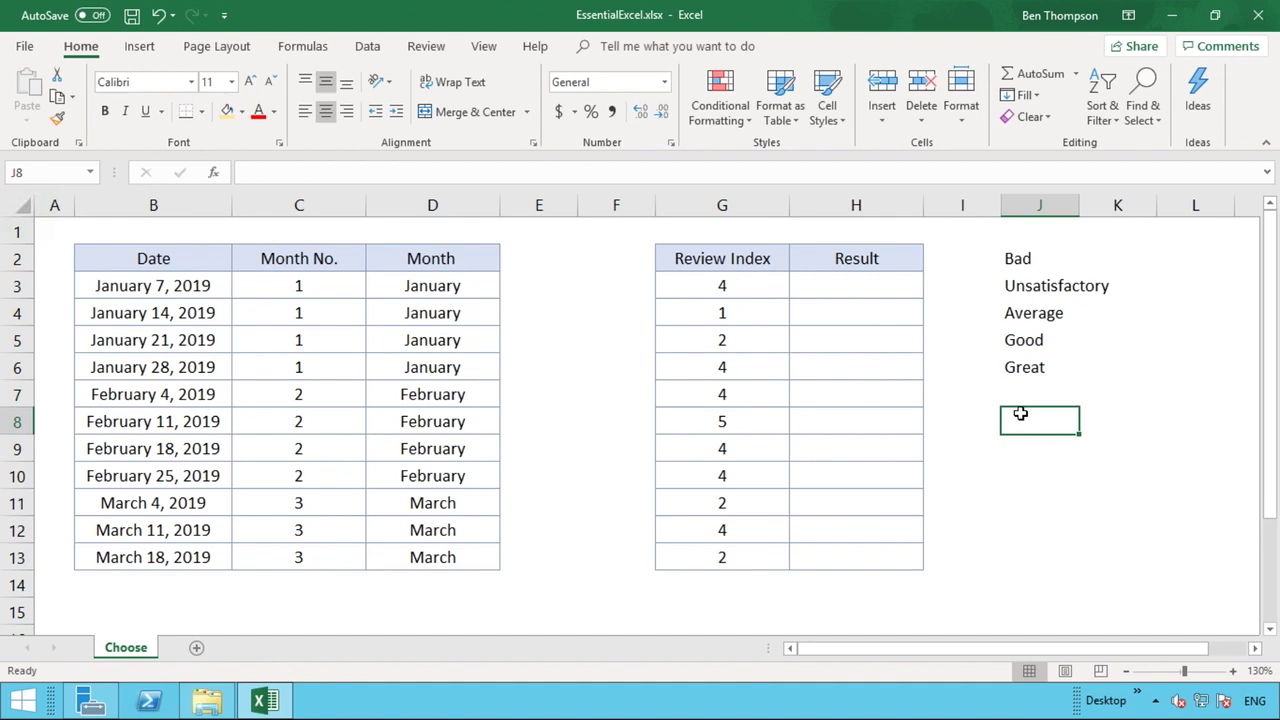
left_click(1044, 258)
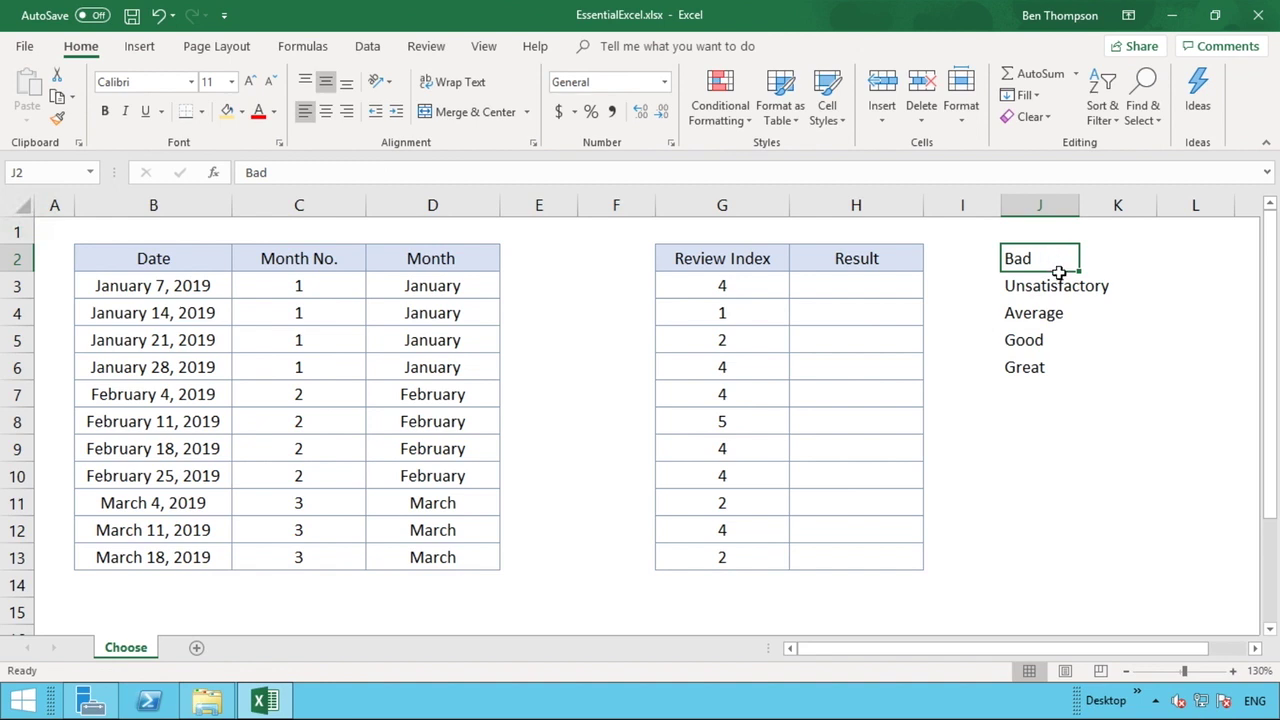
left_click(1058, 285)
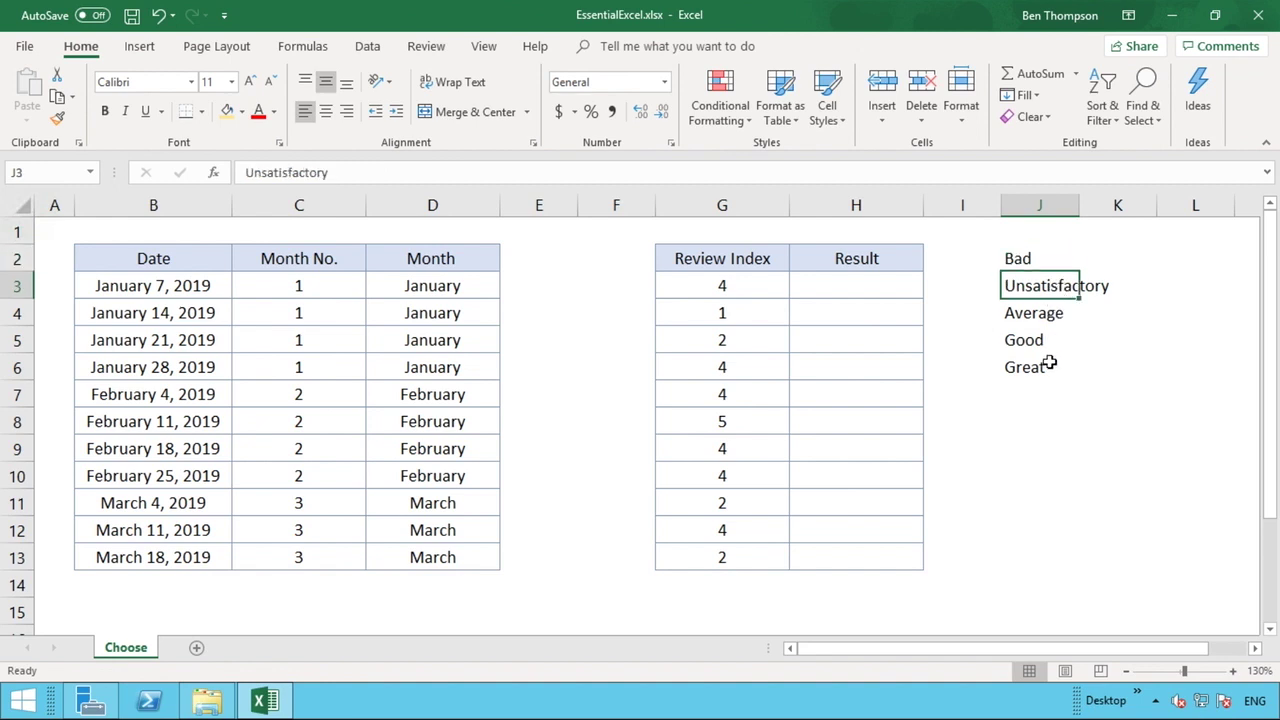
left_click(891, 283)
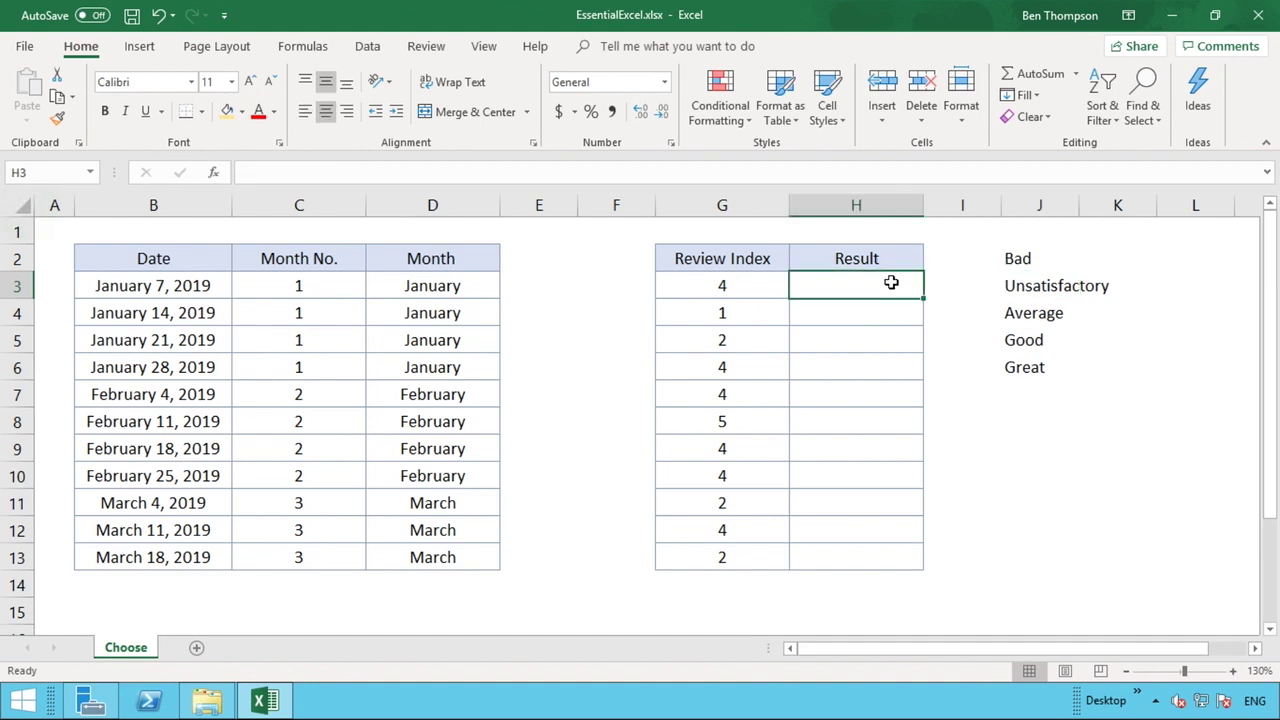
left_click(761, 294)
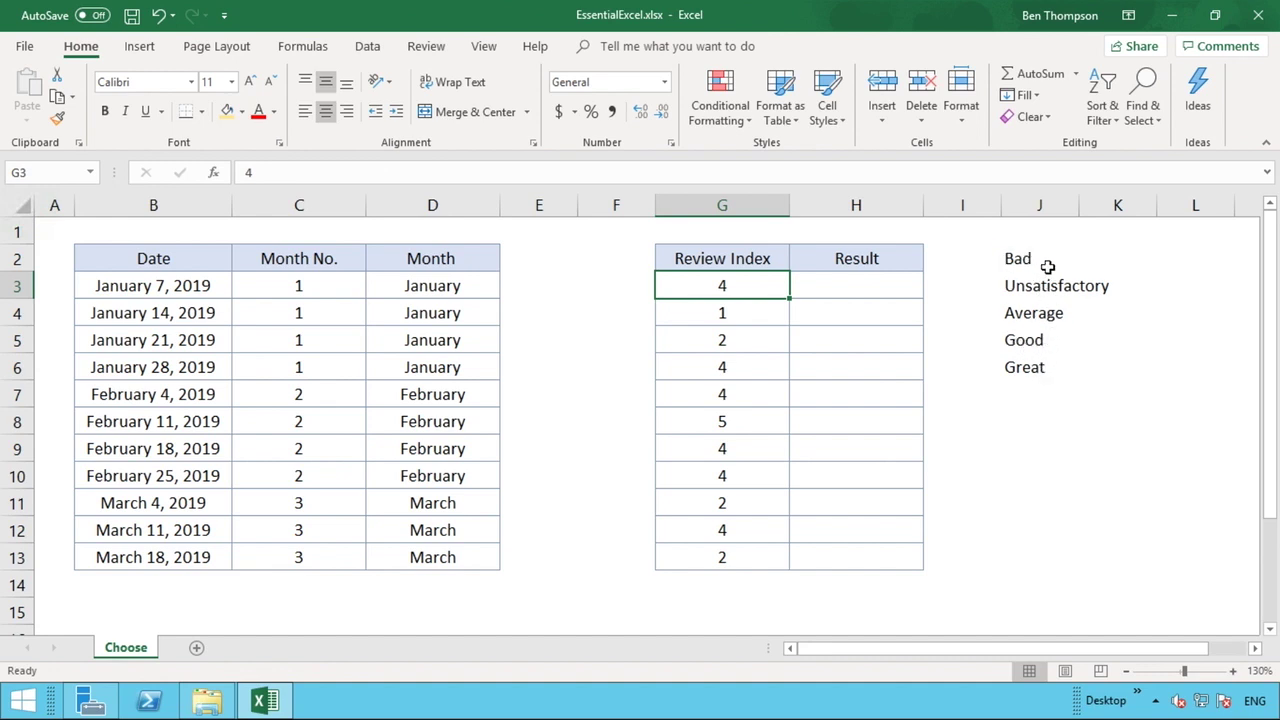
left_click(862, 285)
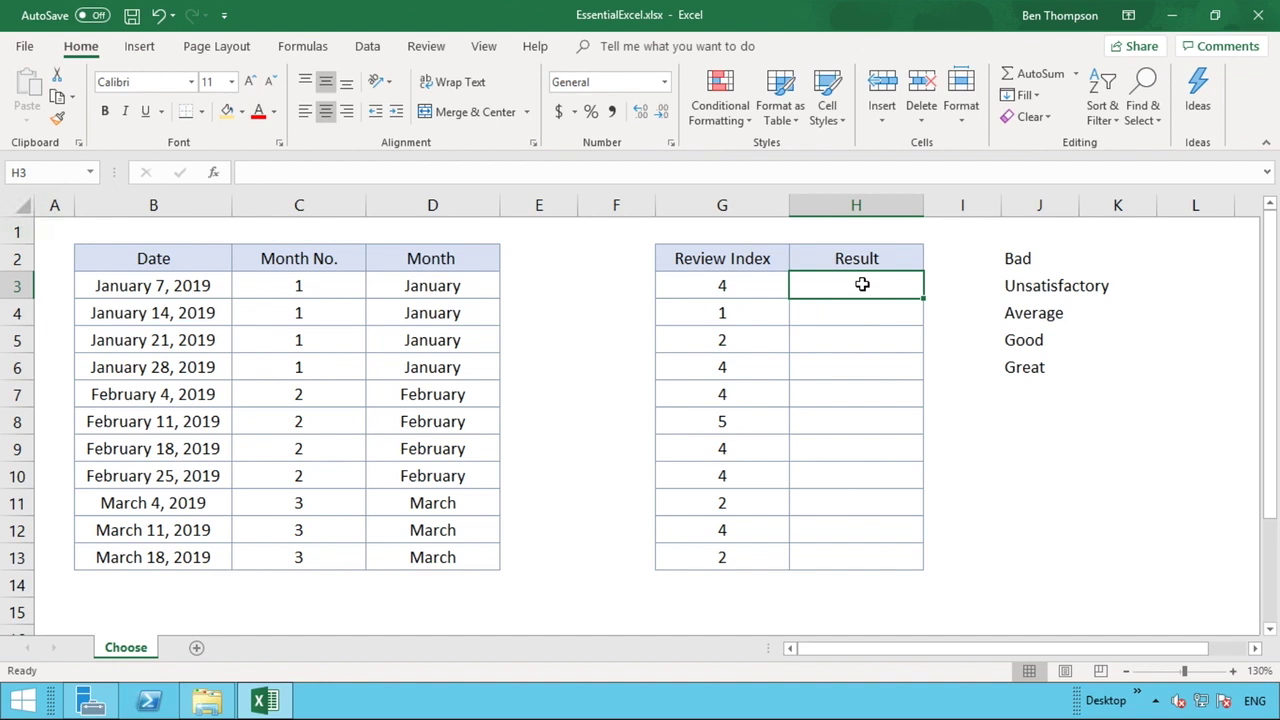
Type =CHOOSE(G3,J2,J3,J4,J5,J6) in H3 to map the review index to a rating word.
type("=C")
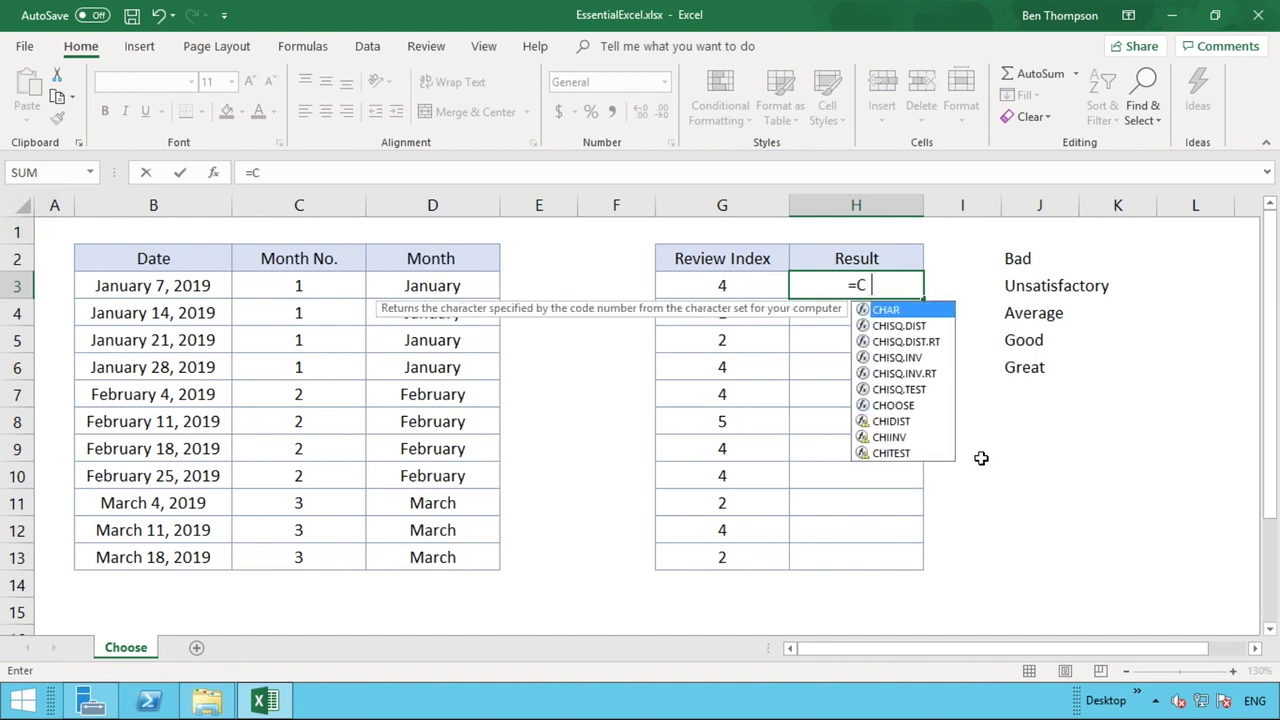
type("HOOSE(")
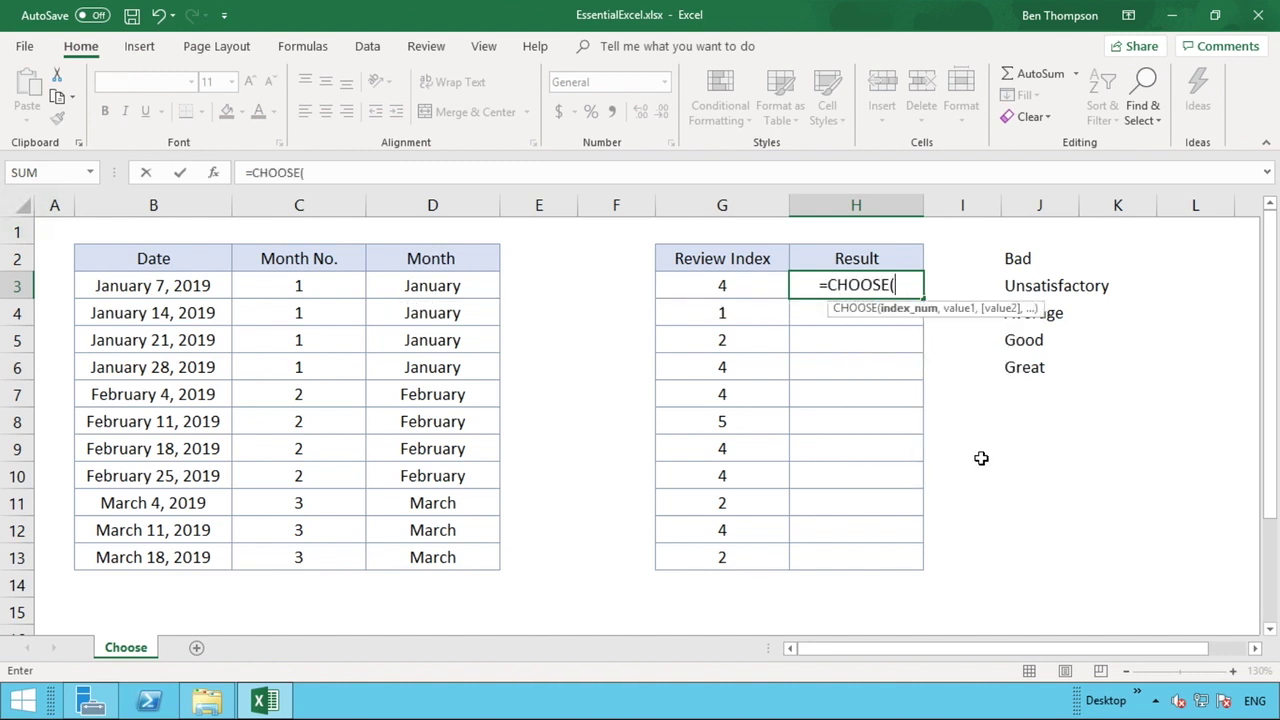
left_click(727, 286)
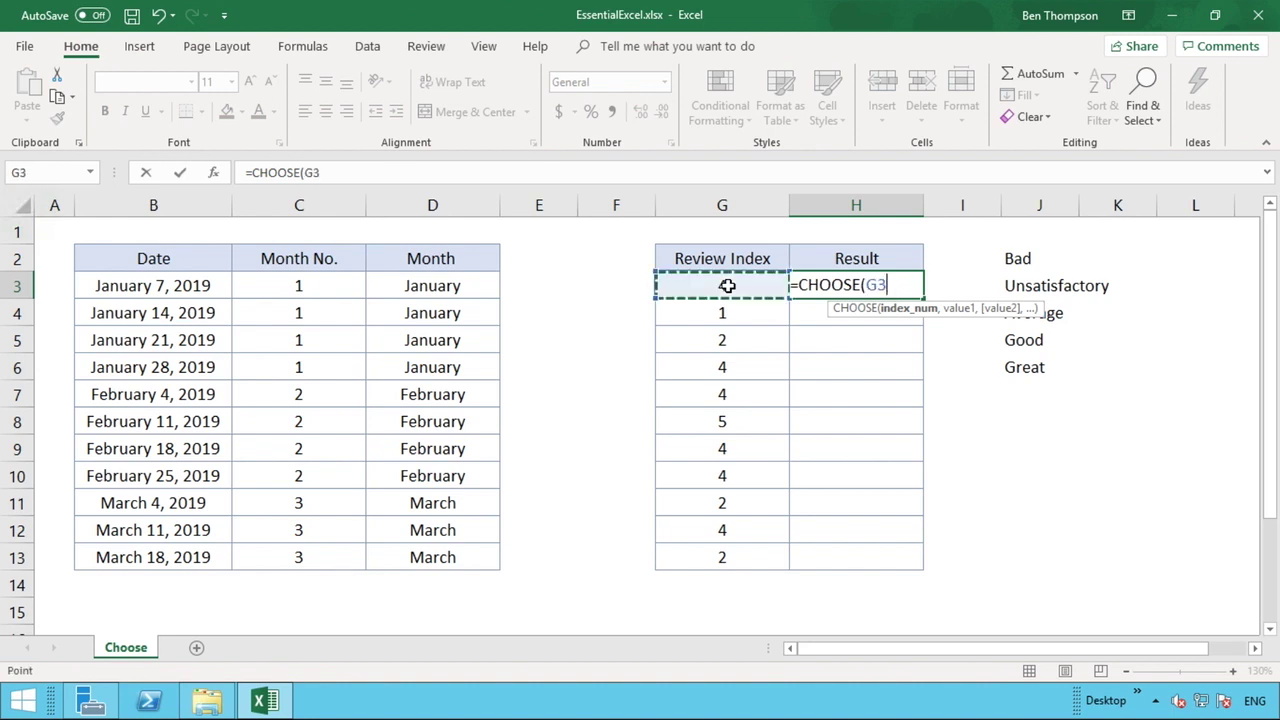
type(",")
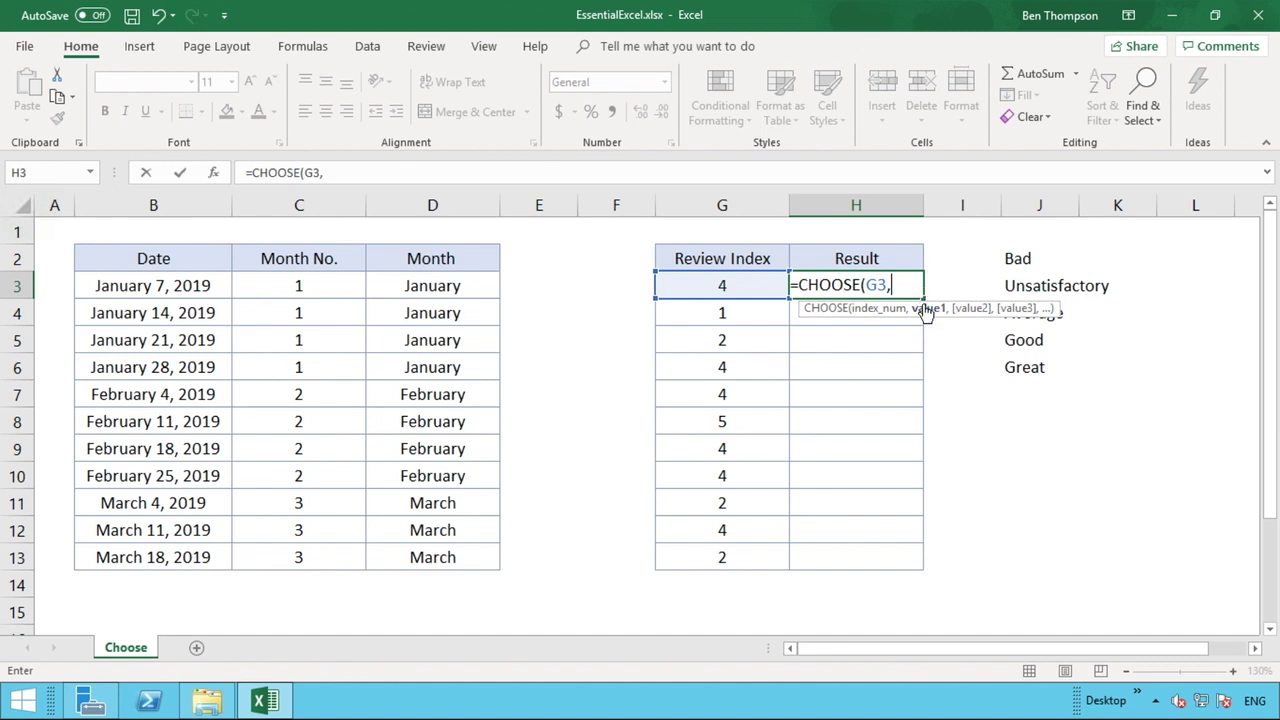
left_click(1016, 260)
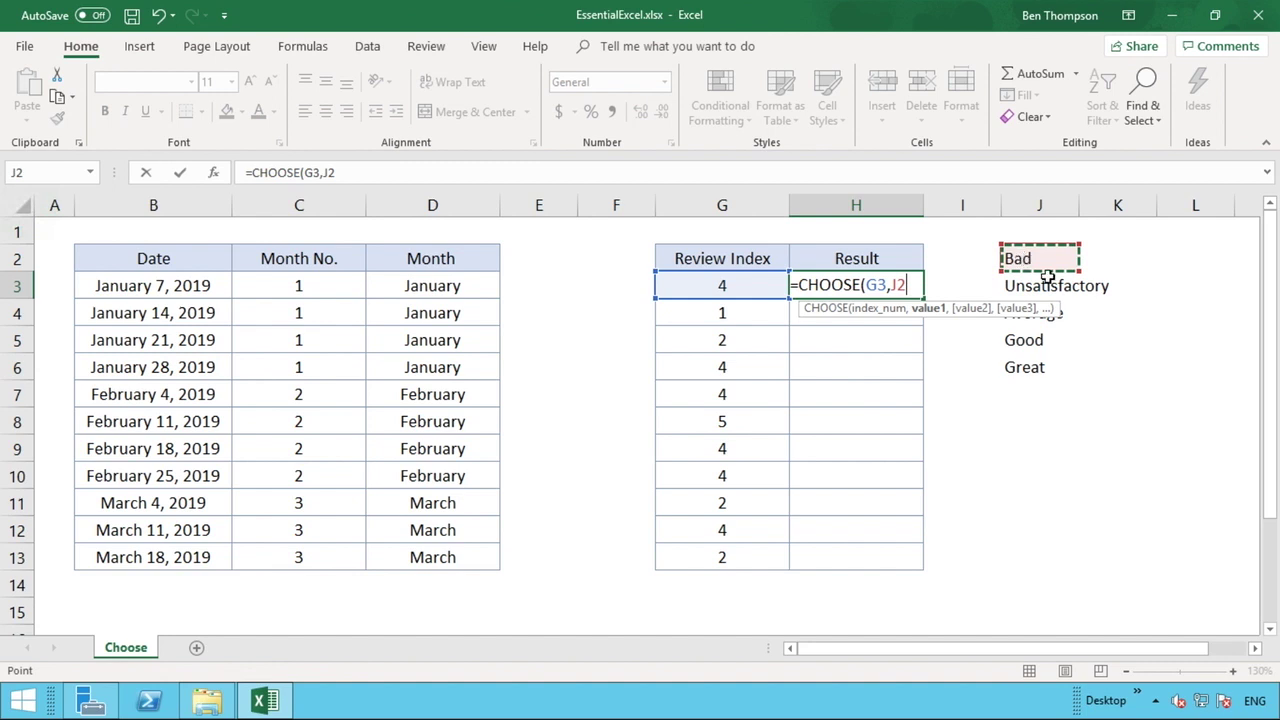
type(",")
left_click(1043, 285)
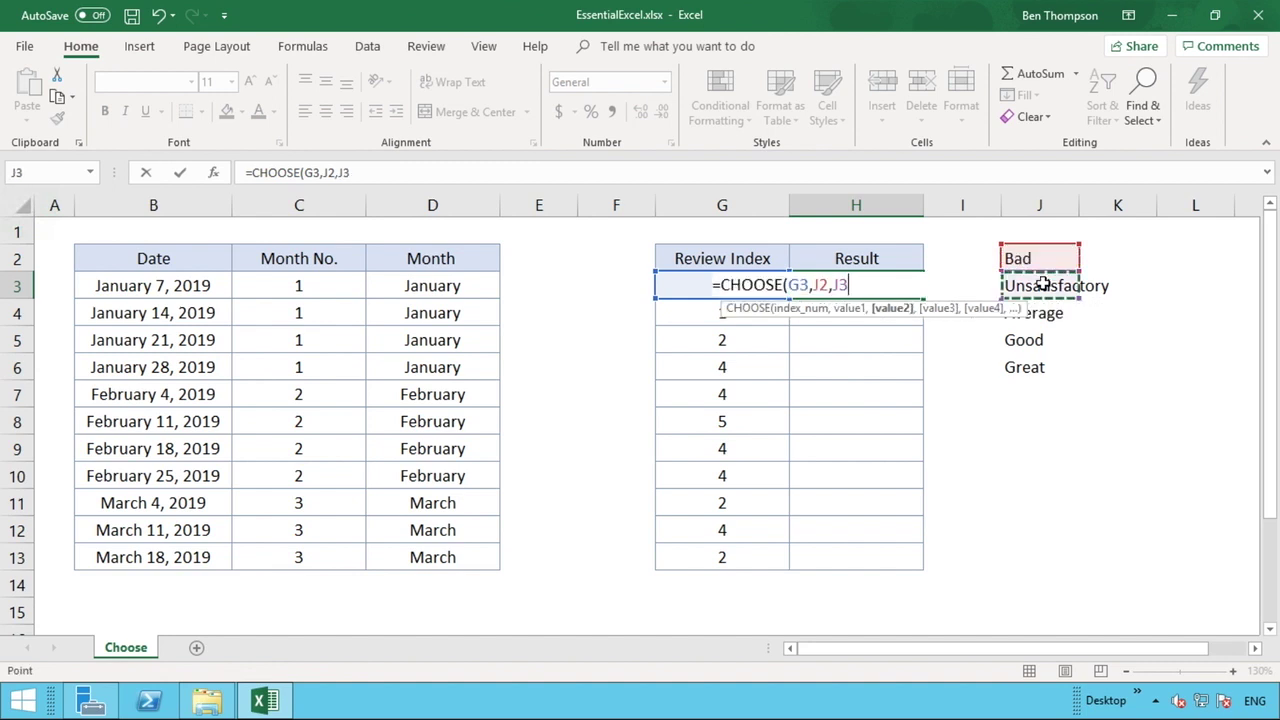
type(",")
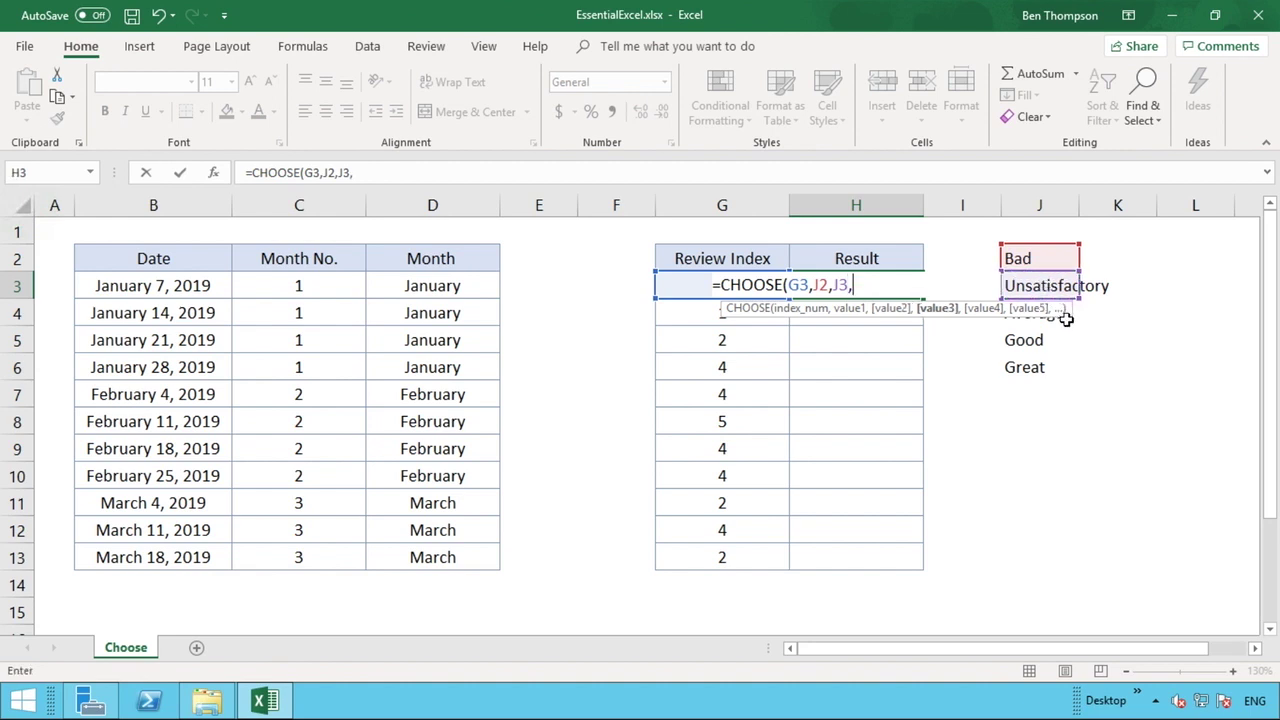
left_click(1065, 317)
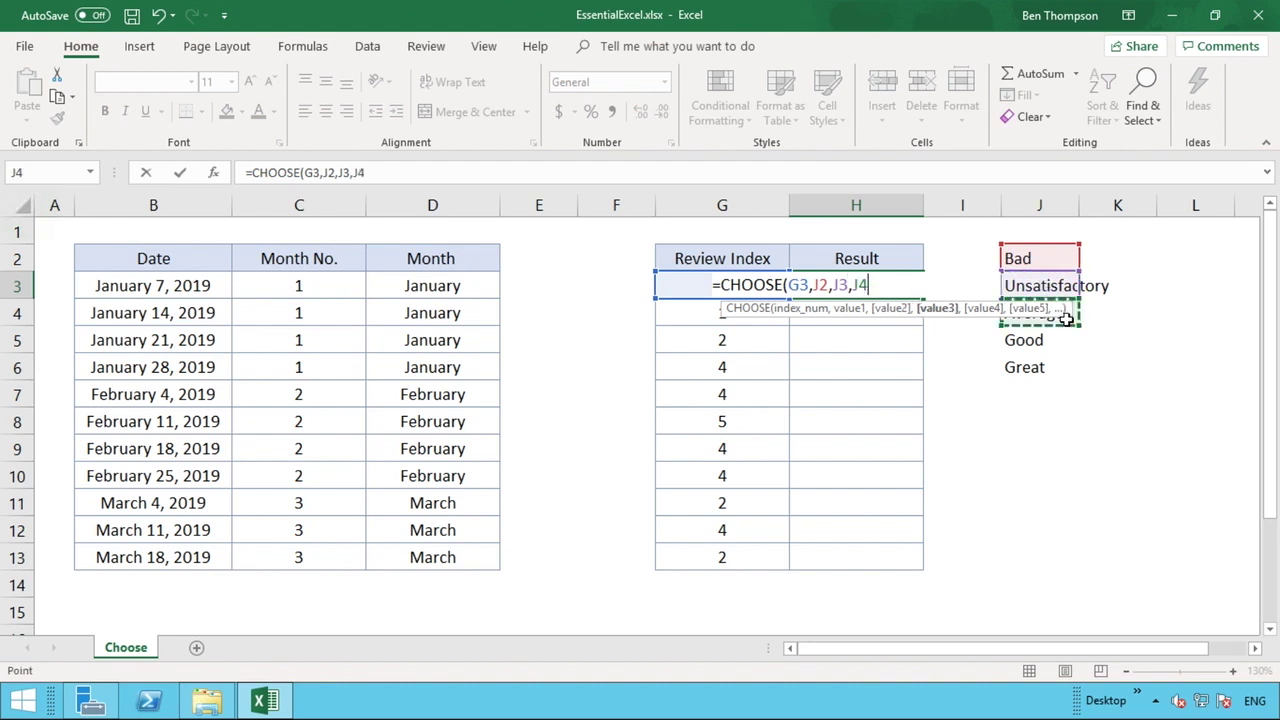
type(",")
left_click(1043, 340)
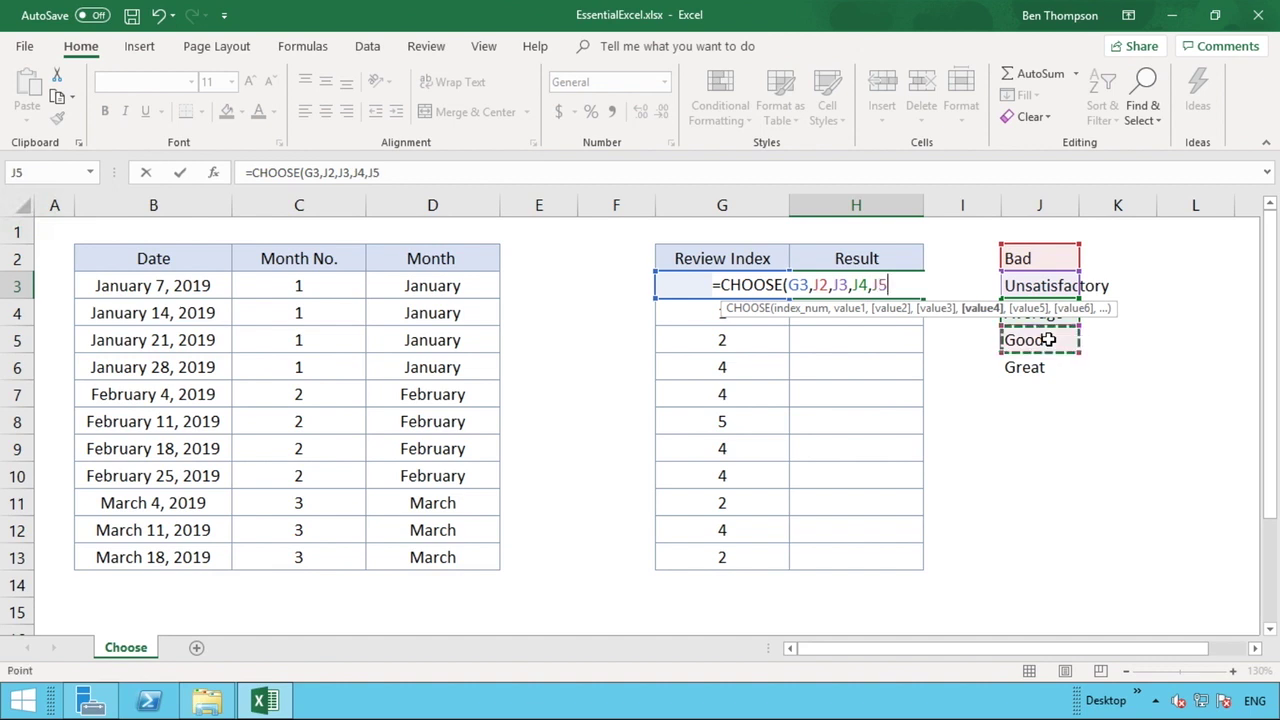
type(",")
left_click(1038, 369)
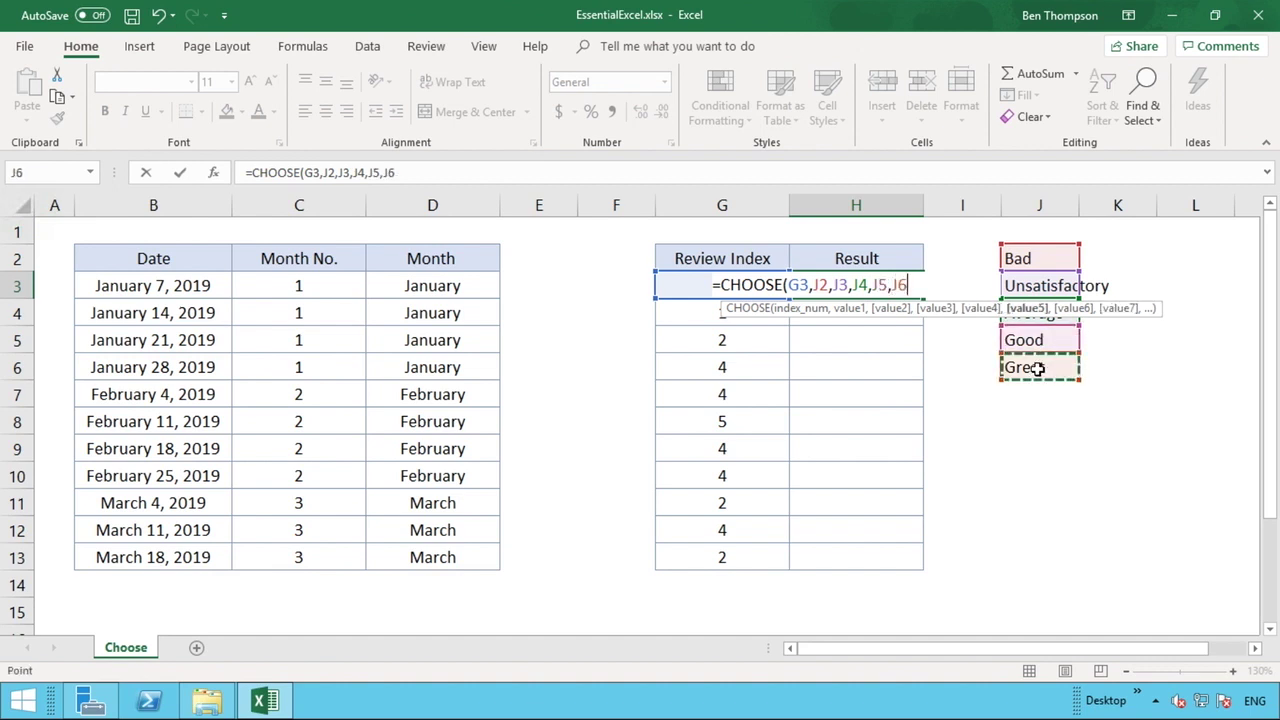
type(")")
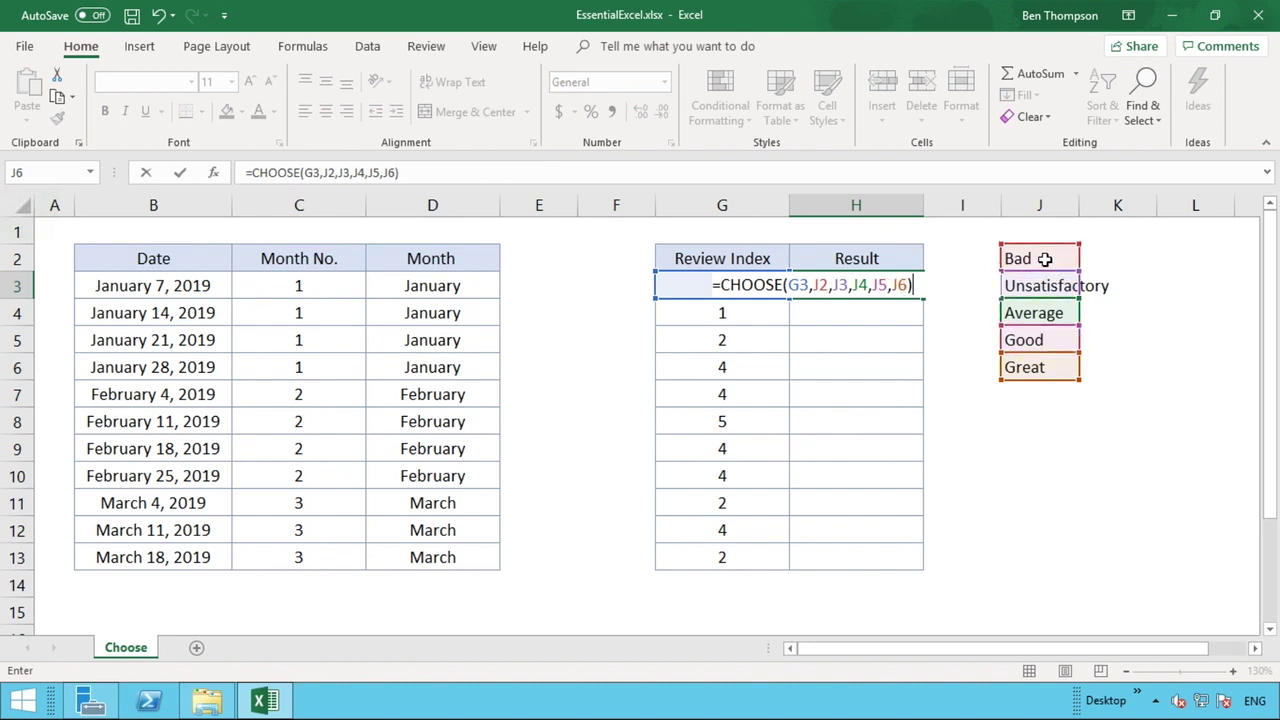
Confirm H3's formula, fill it down to H13, and compare H6's shifted references with H3.
key("Return")
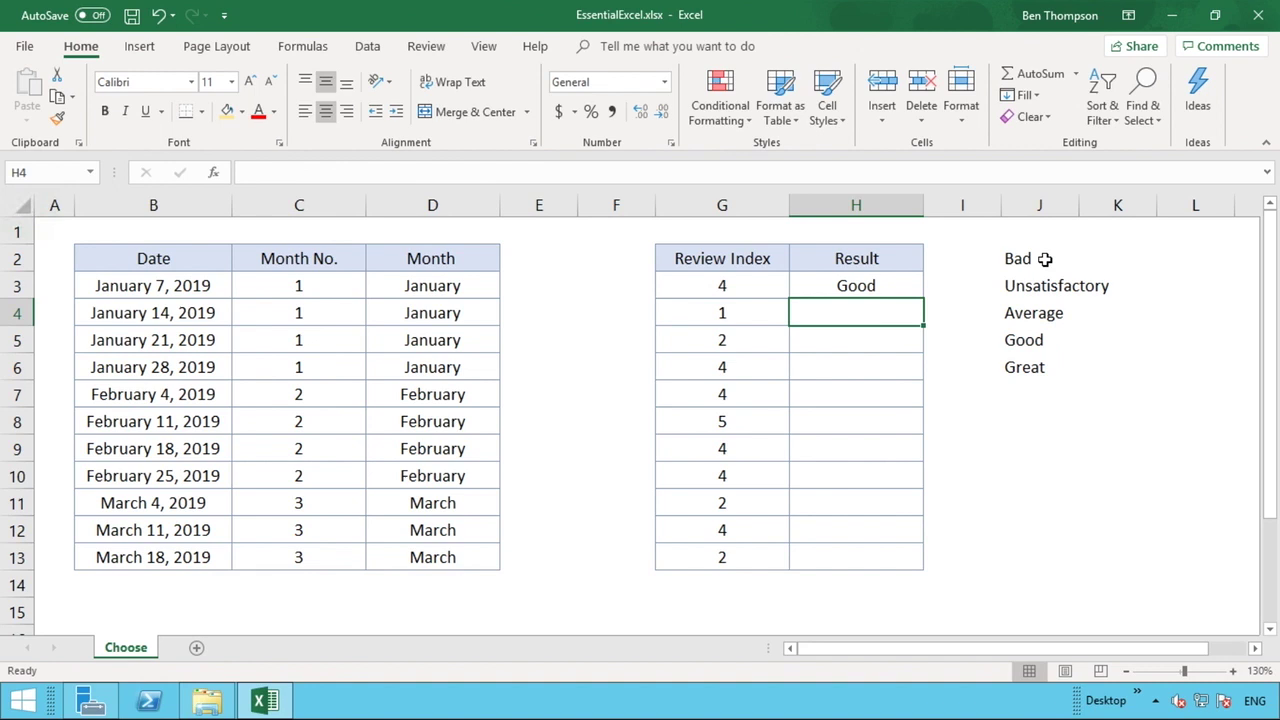
left_click(902, 286)
left_click_drag(923, 297, 921, 566)
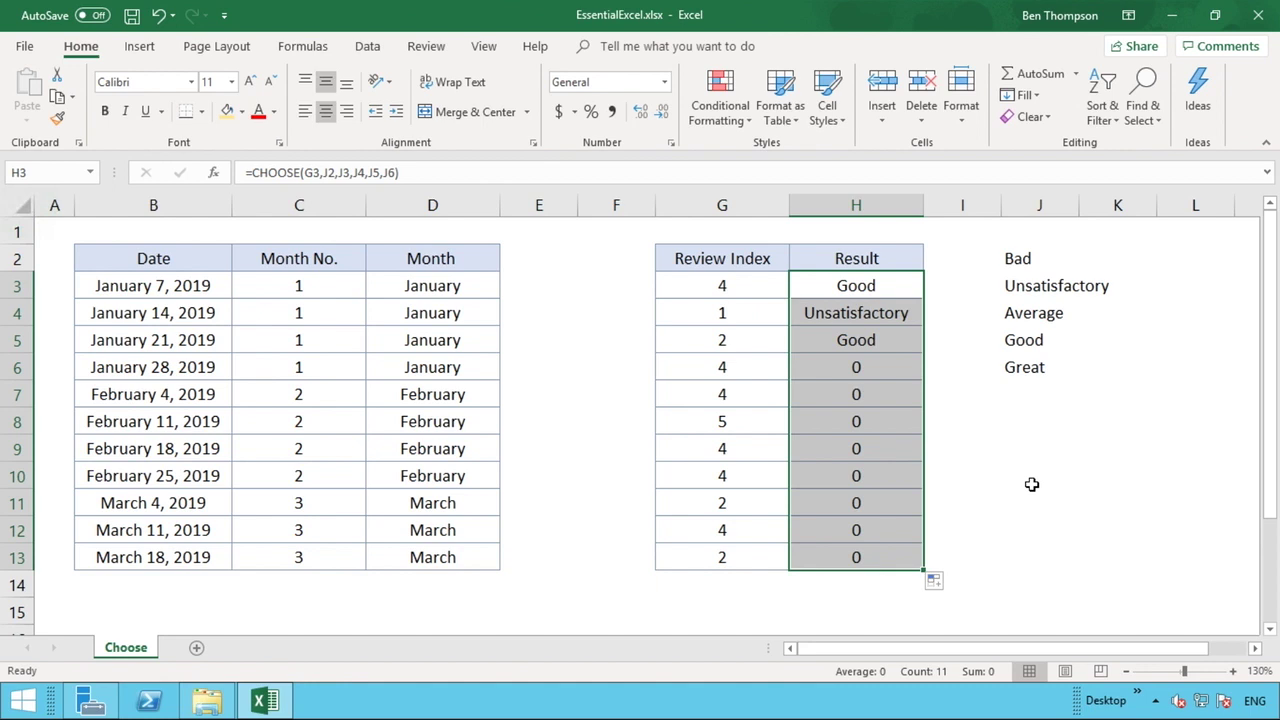
left_click(1031, 484)
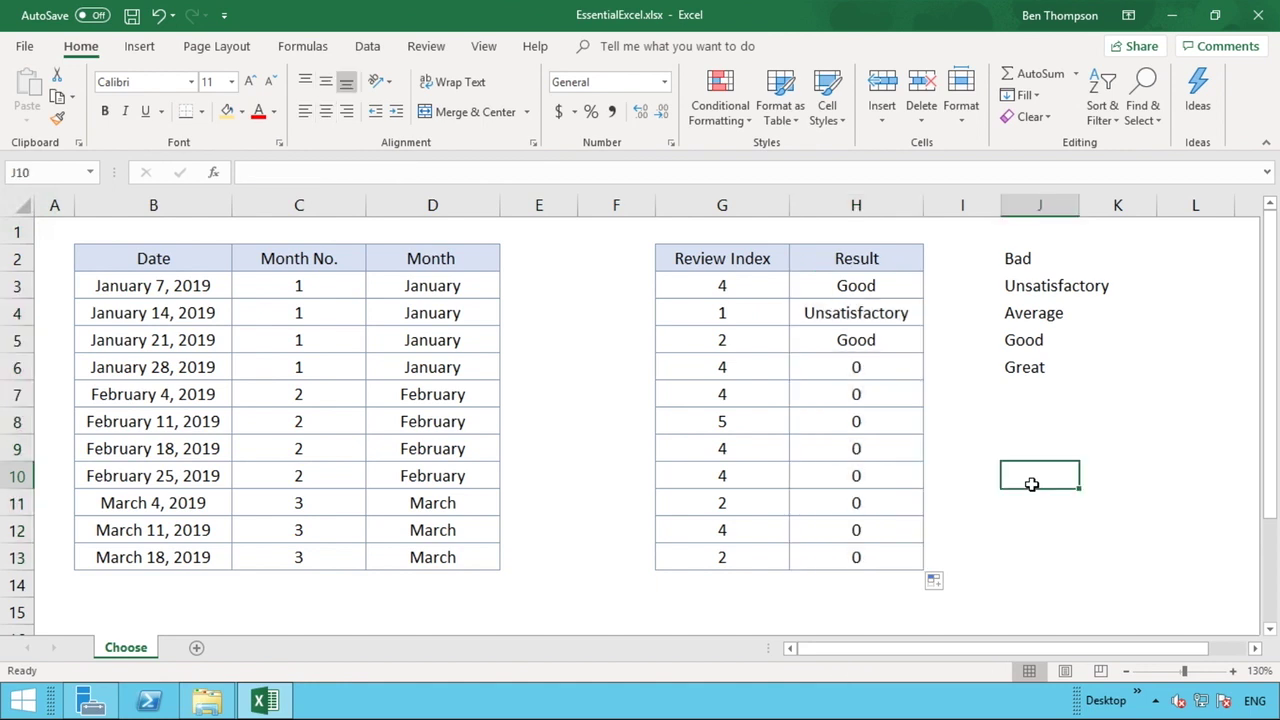
left_click(878, 369)
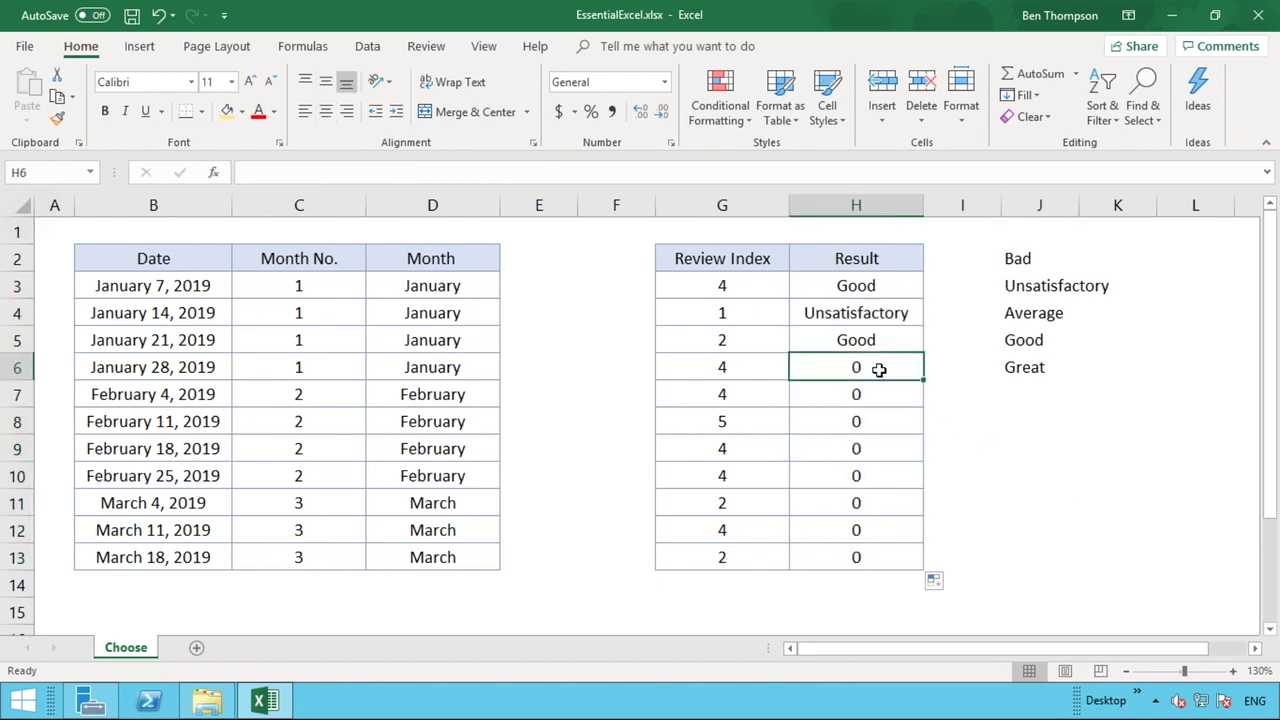
left_click(870, 287)
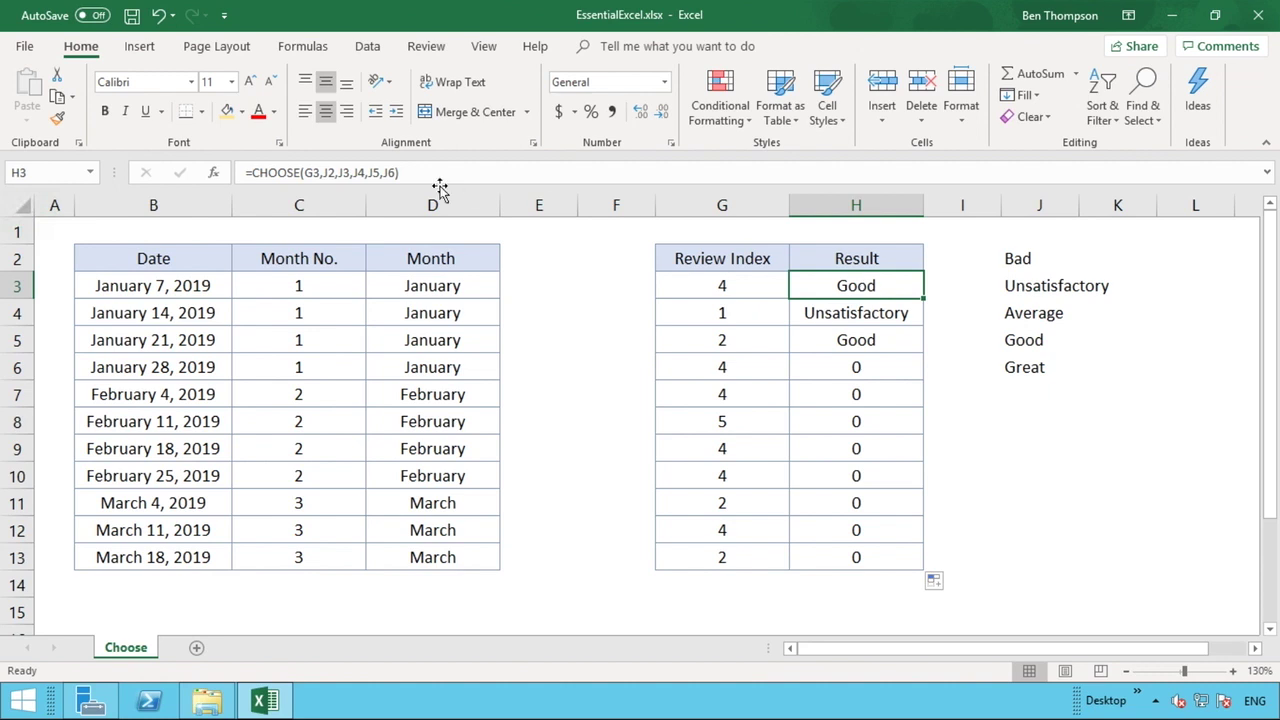
Change H3's rating references to absolute $J$2 through $J$6 and confirm the formula.
left_click(326, 172)
type("$")
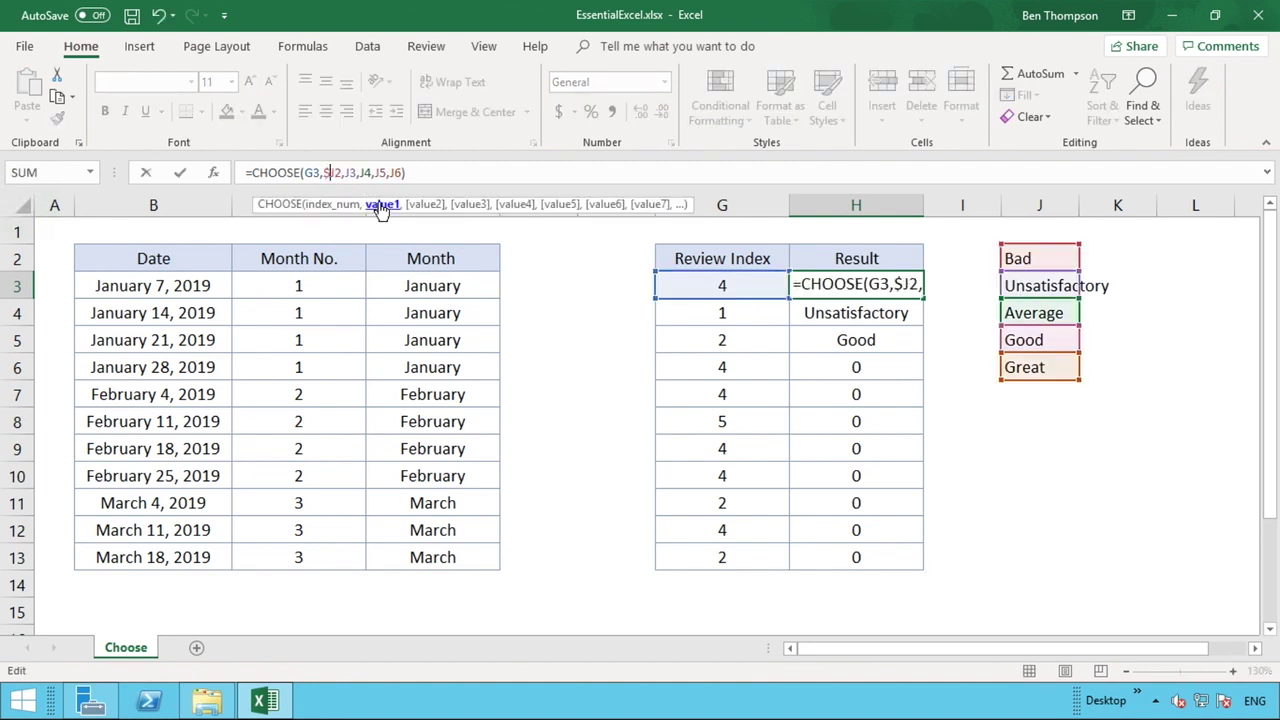
key("Right")
type("$")
key("Right")
key("Right")
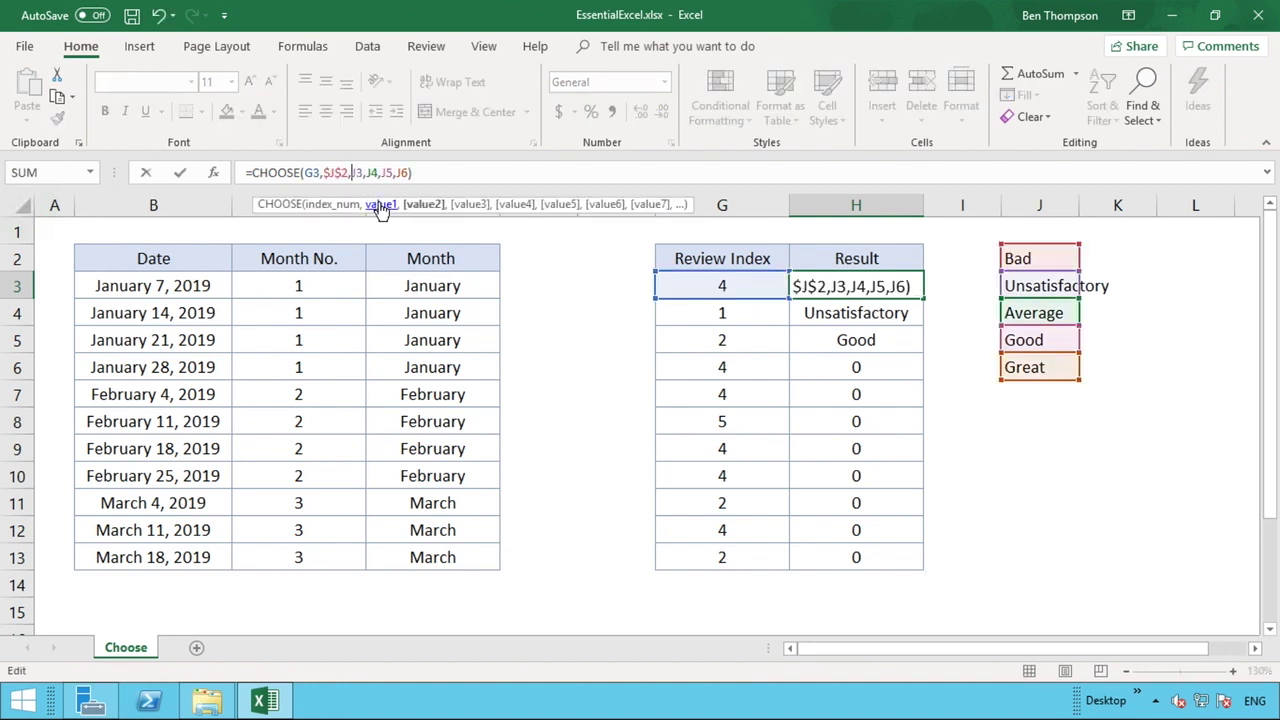
type("$")
key("Right")
key("Right")
type("$")
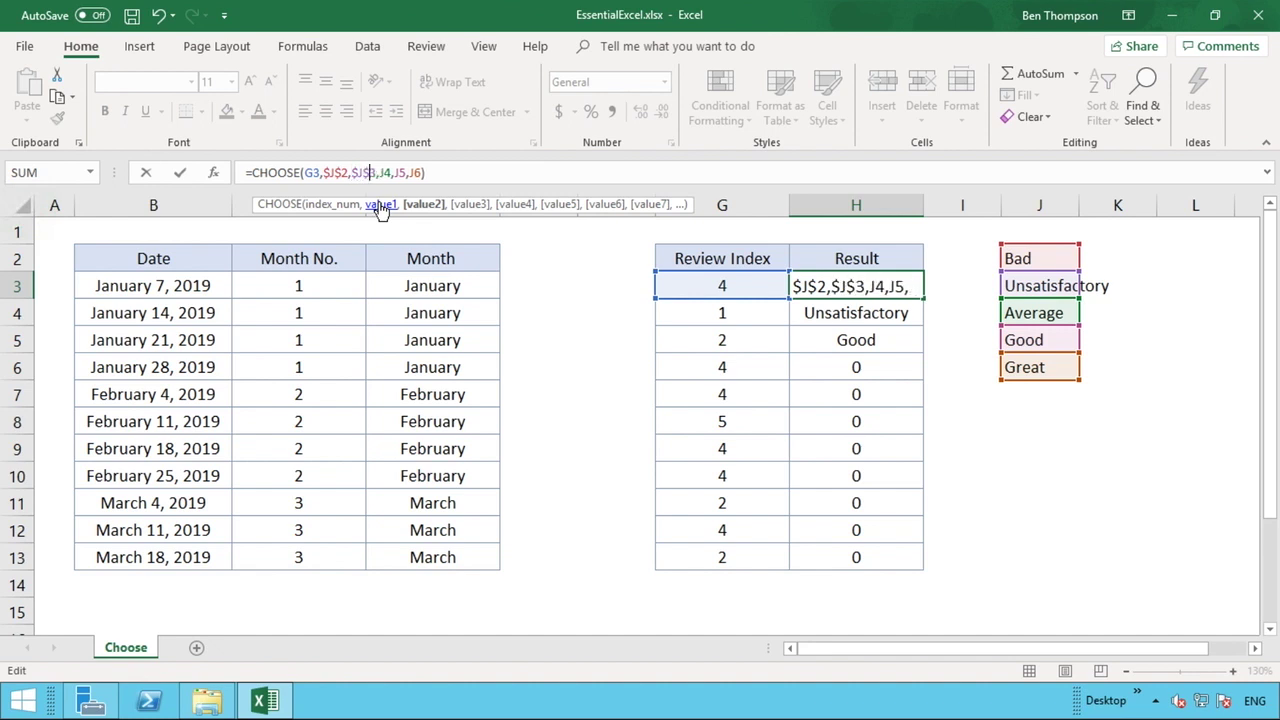
key("Right")
key("Right")
type("$")
key("Right")
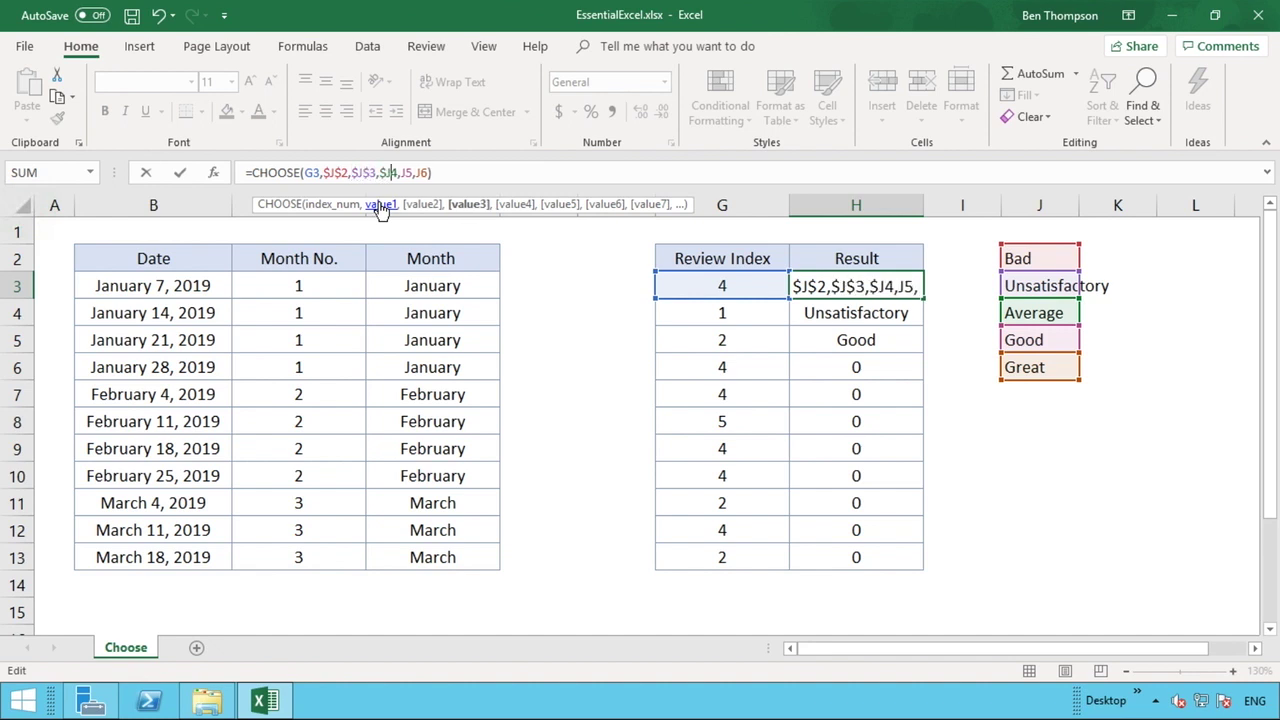
type("$")
key("Right")
key("Right")
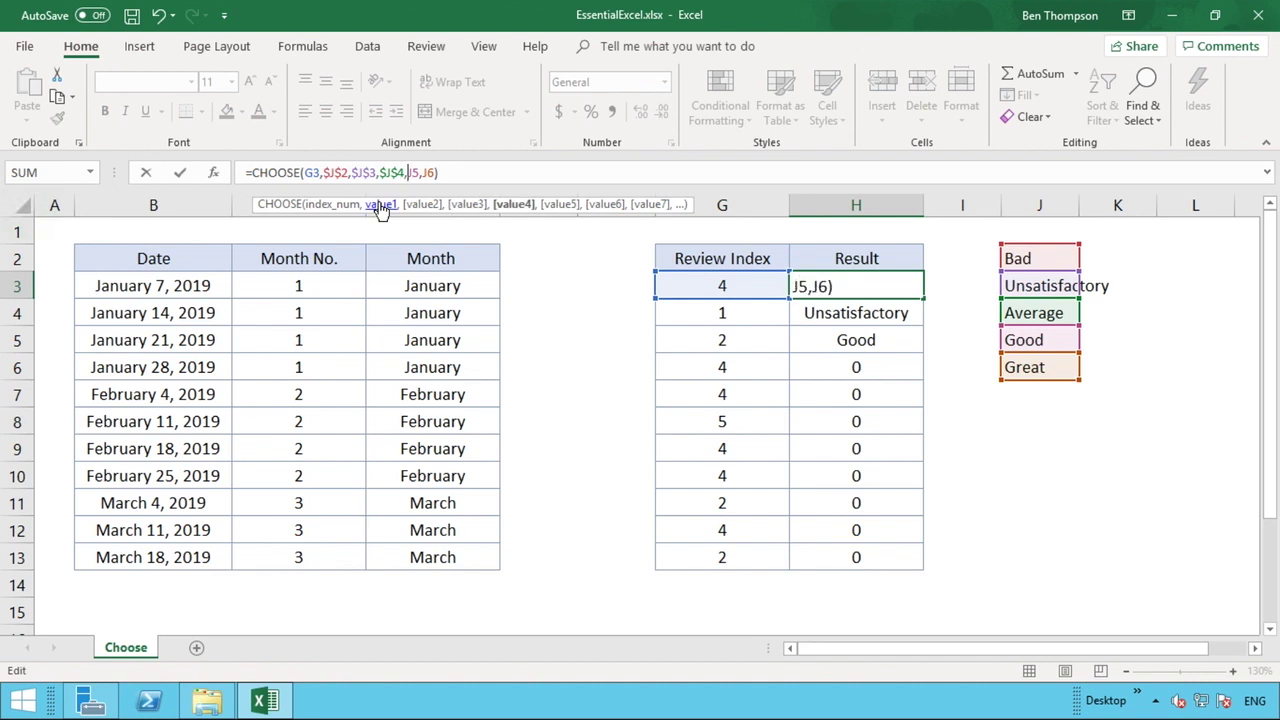
type("$")
key("Right")
type("$")
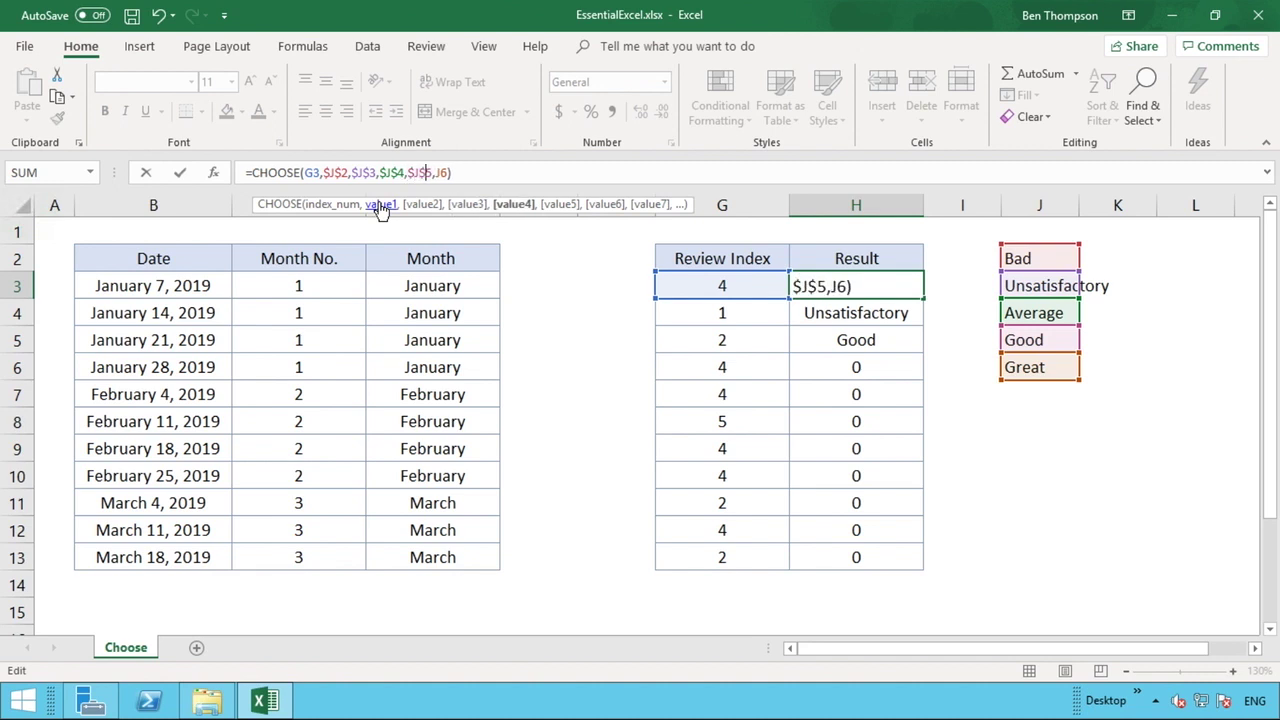
key("Right")
key("Right")
type("$J")
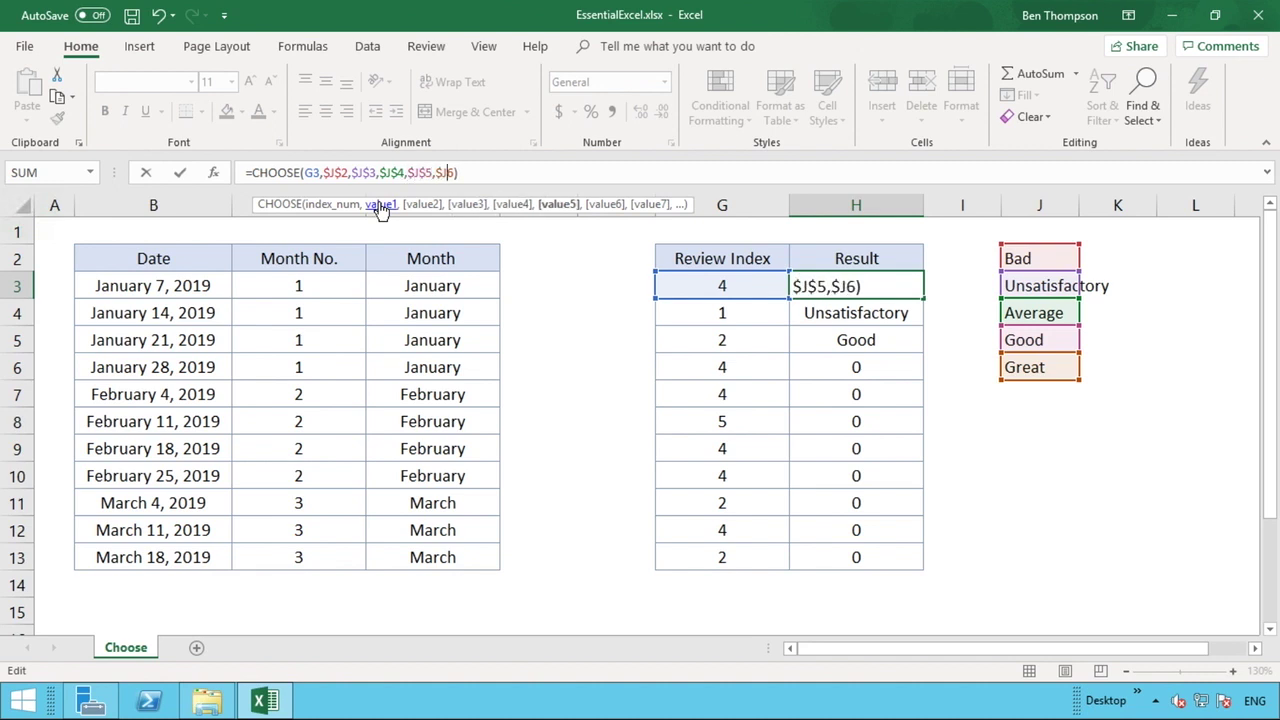
type("$")
key("Return")
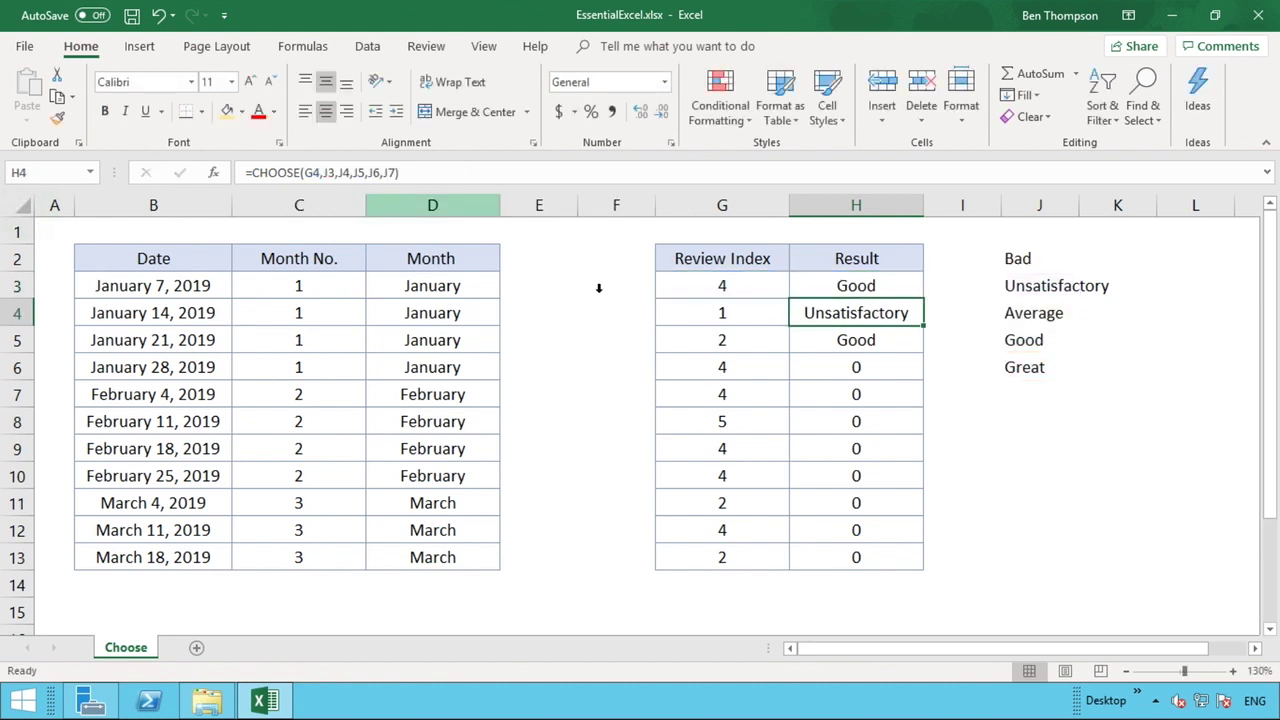
Fill H3's absolute-reference CHOOSE formula down to H13.
left_click(872, 287)
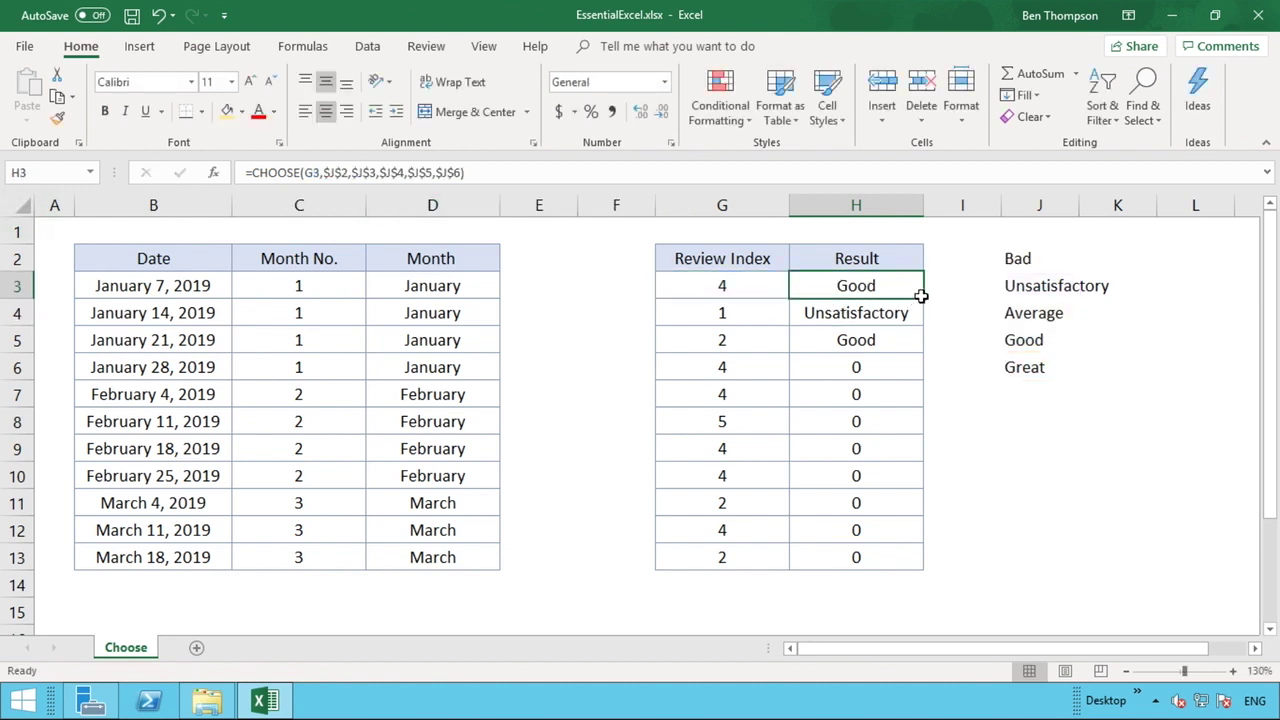
left_click_drag(923, 297, 923, 570)
left_click(1013, 516)
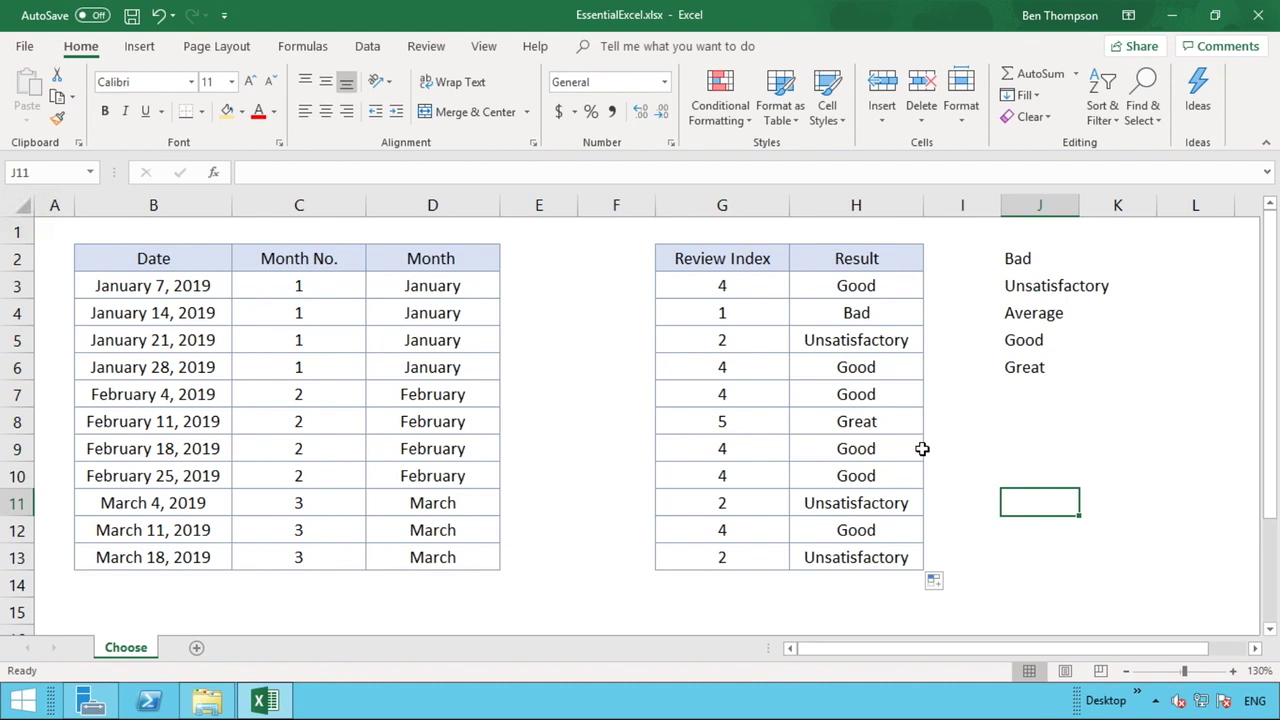
Check the copied formulas in H3 and H9 against review index 4 in G3.
left_click(830, 278)
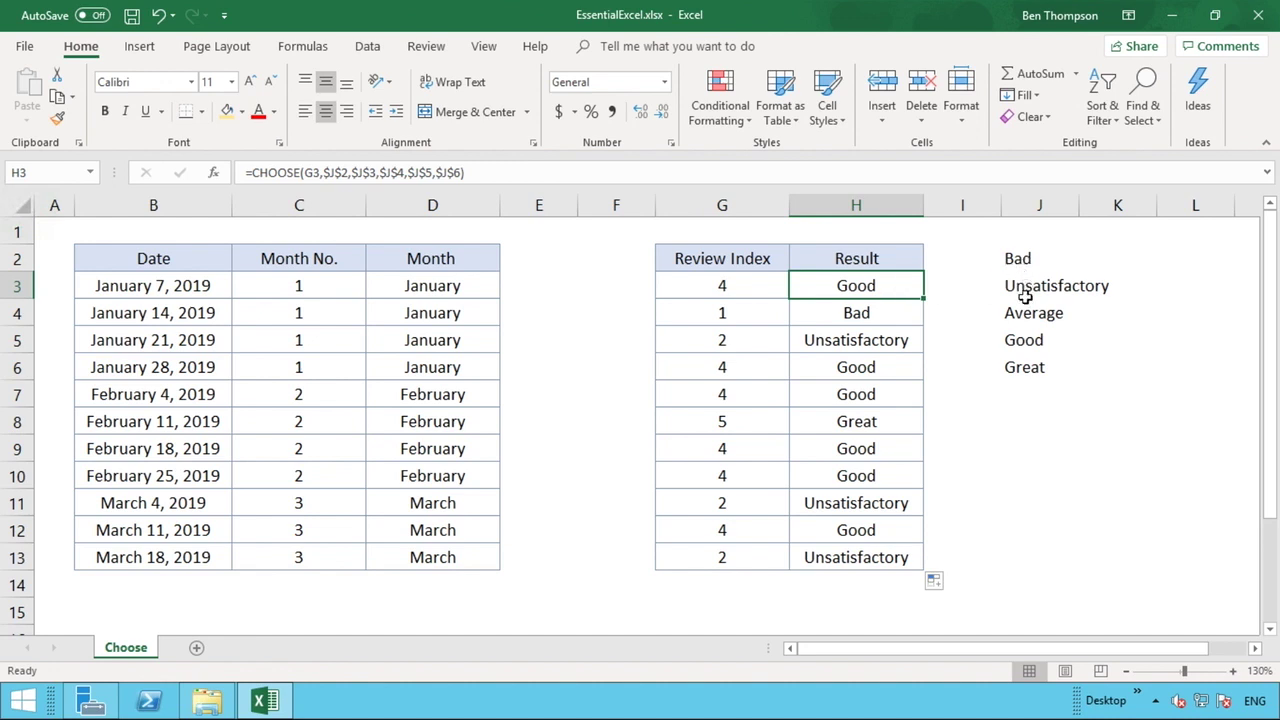
left_click(875, 451)
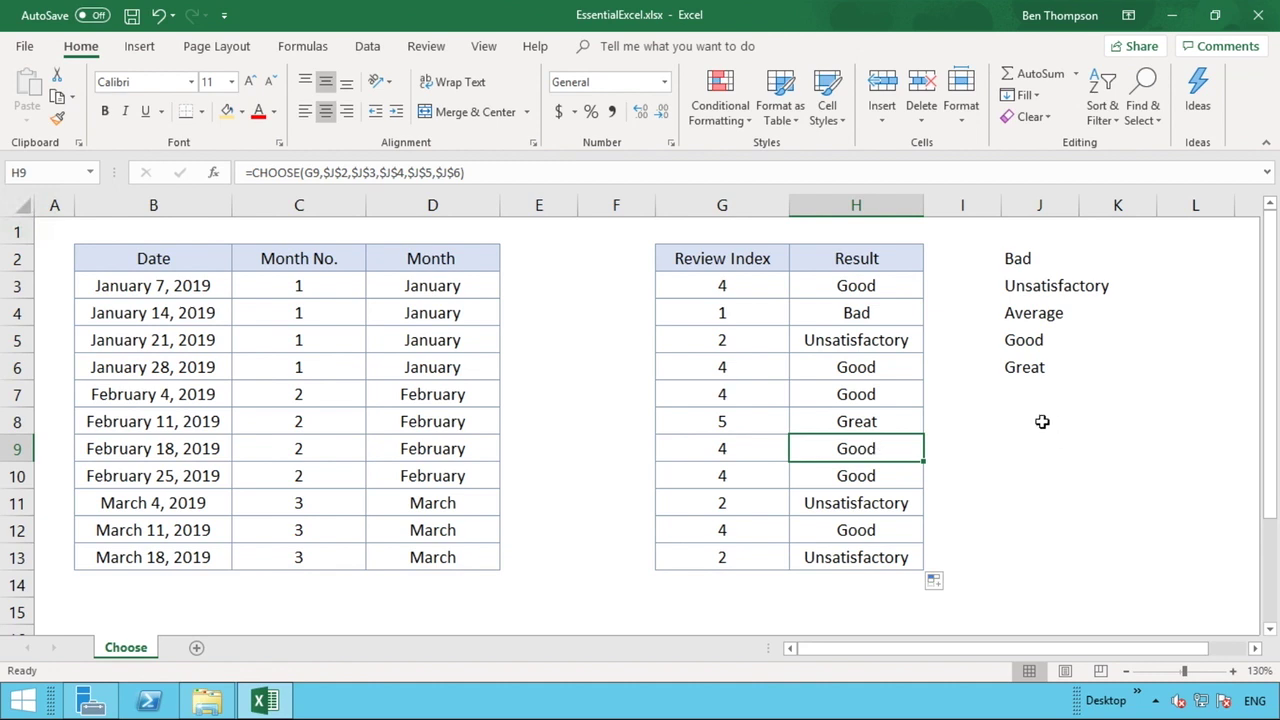
left_click_drag(1042, 420, 1068, 579)
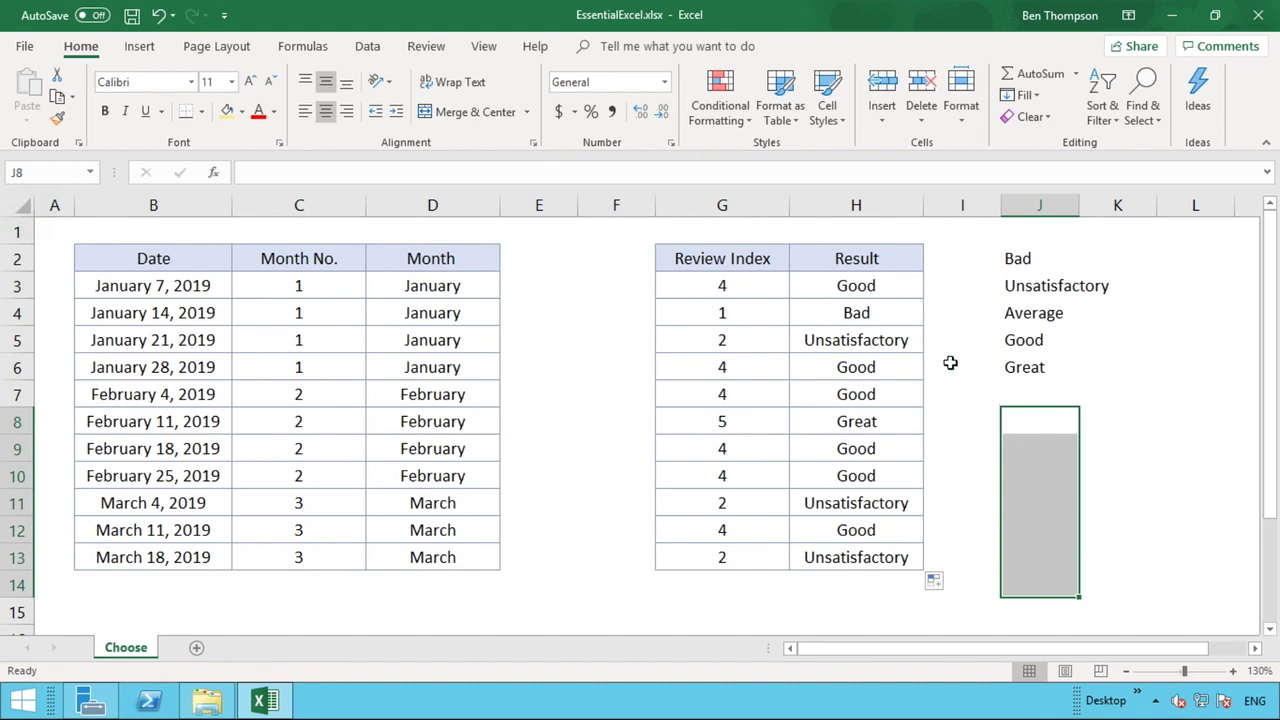
left_click(880, 286)
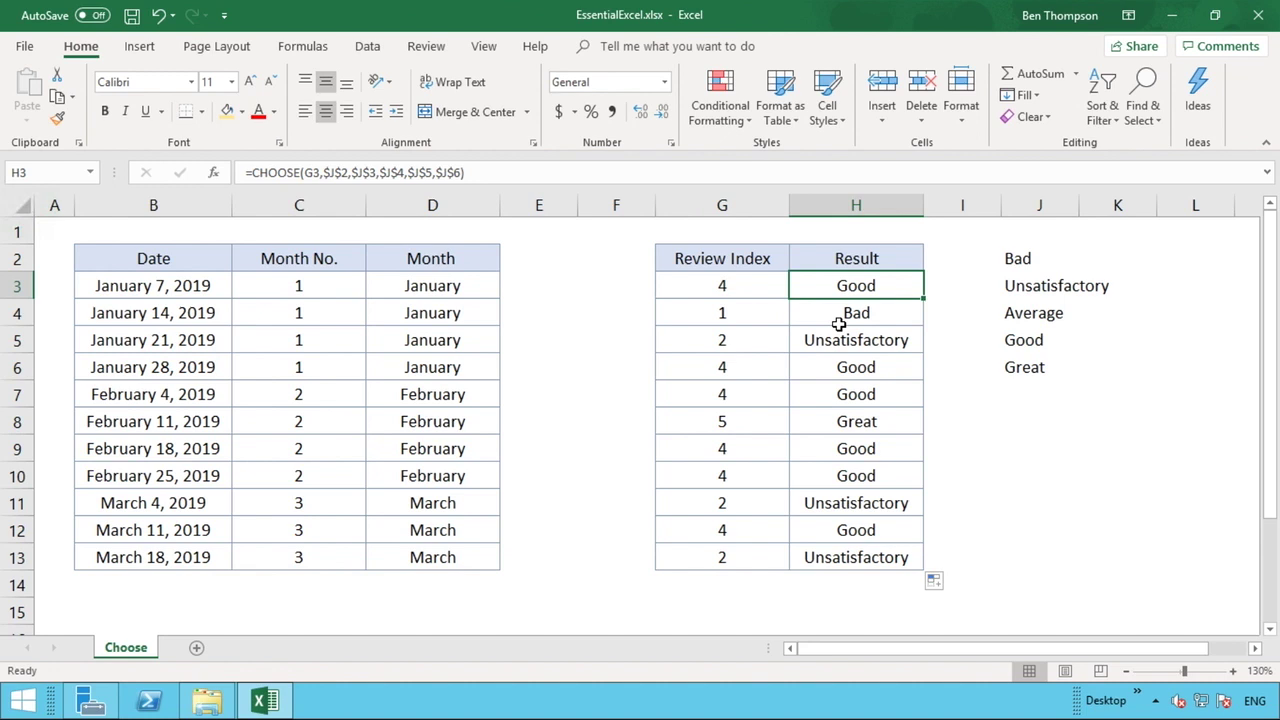
left_click(771, 285)
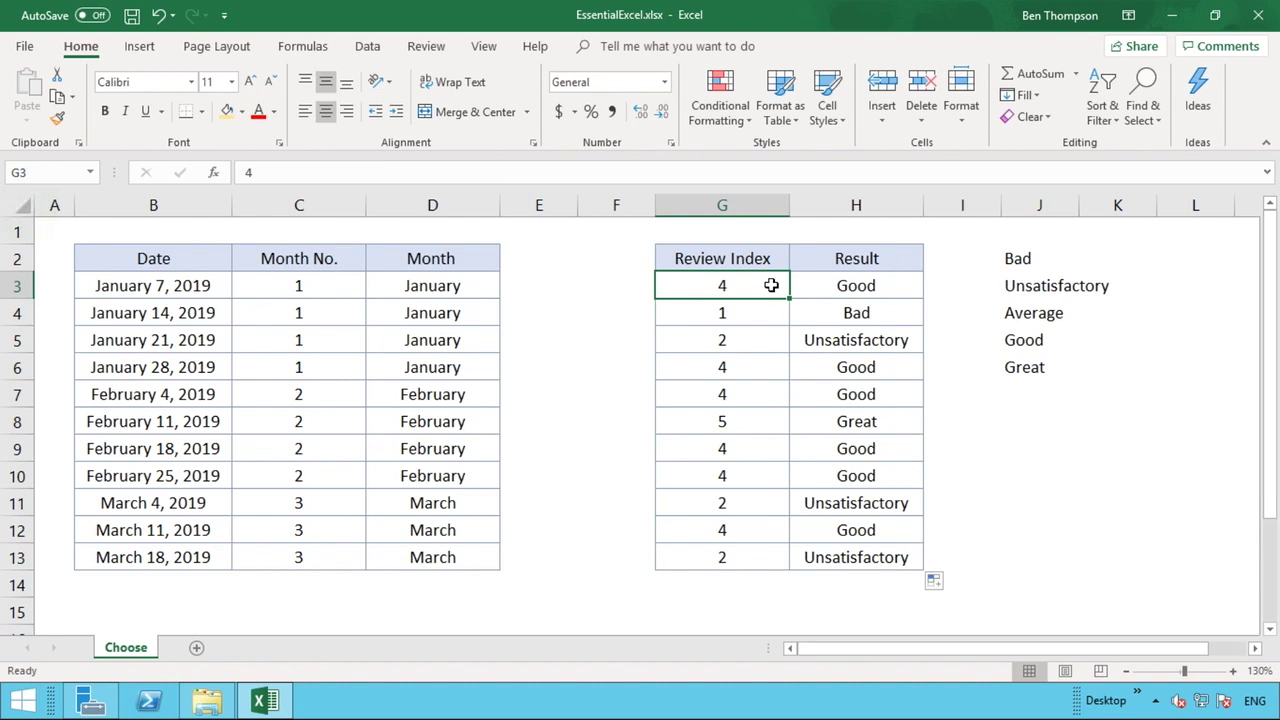
left_click(838, 285)
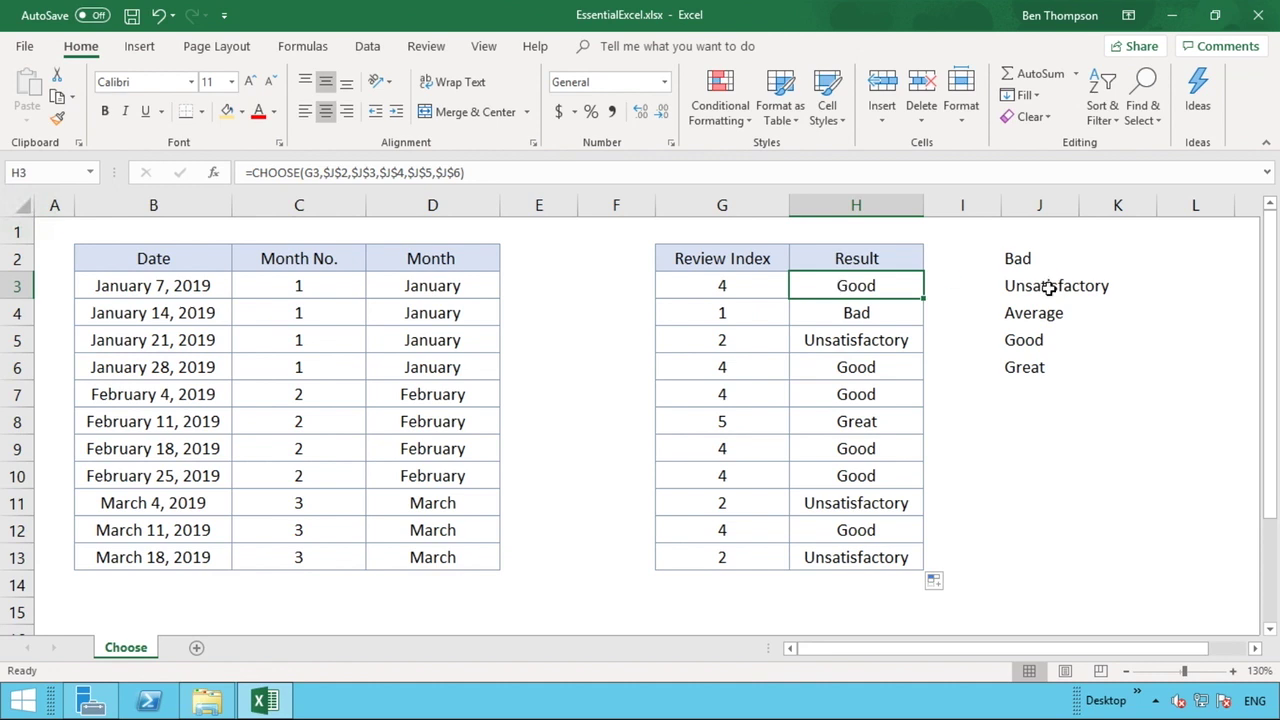
left_click(1040, 371)
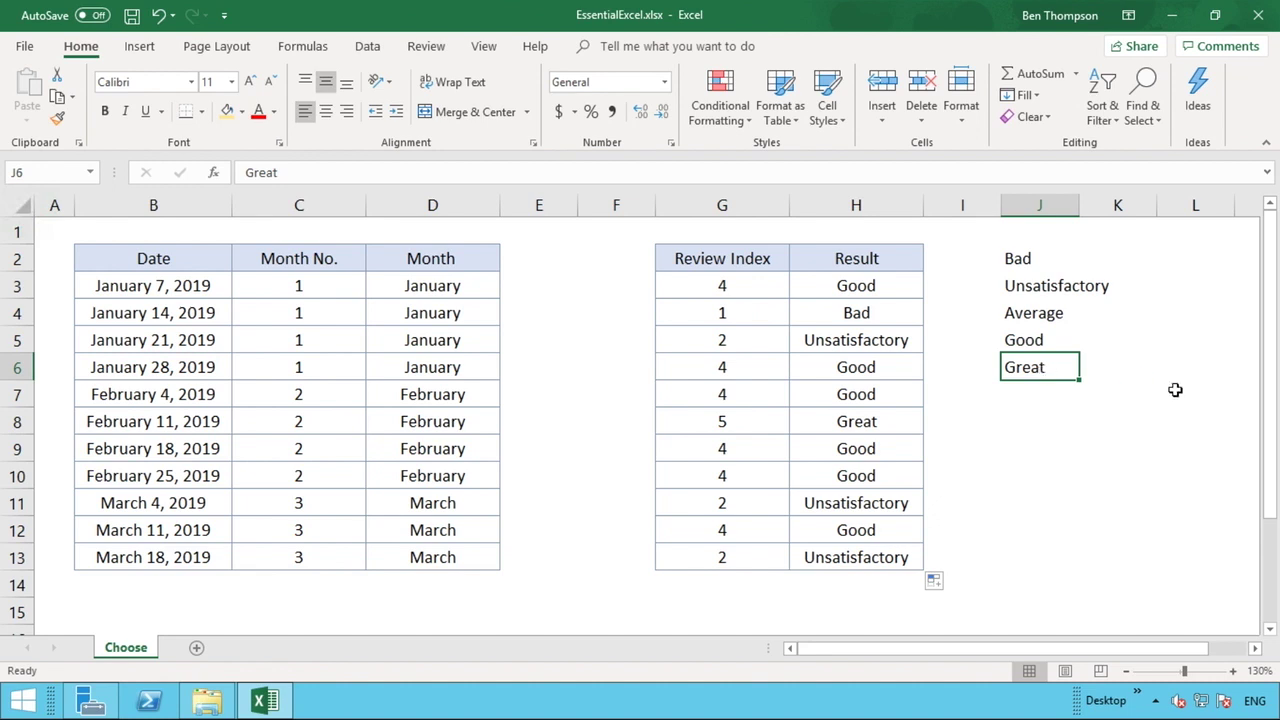
Replace Great with Amazing in J6 and Good with Very Good in J5.
type("Amazing")
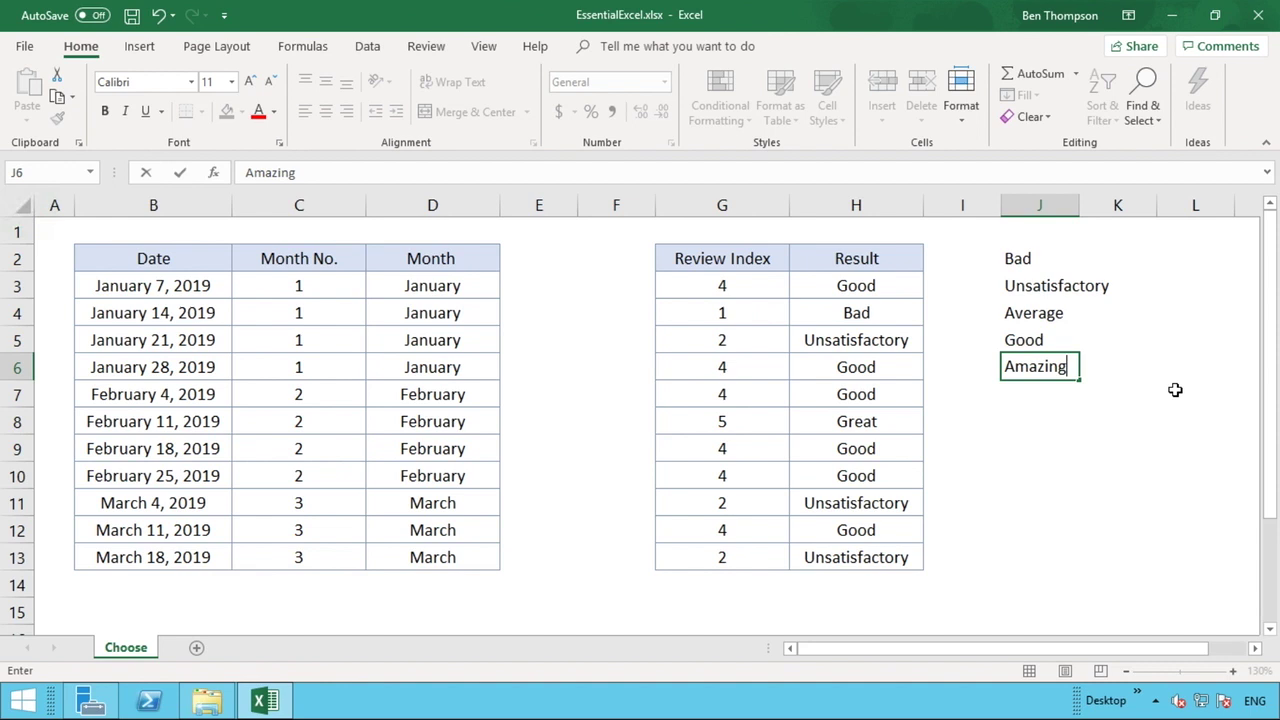
key("Return")
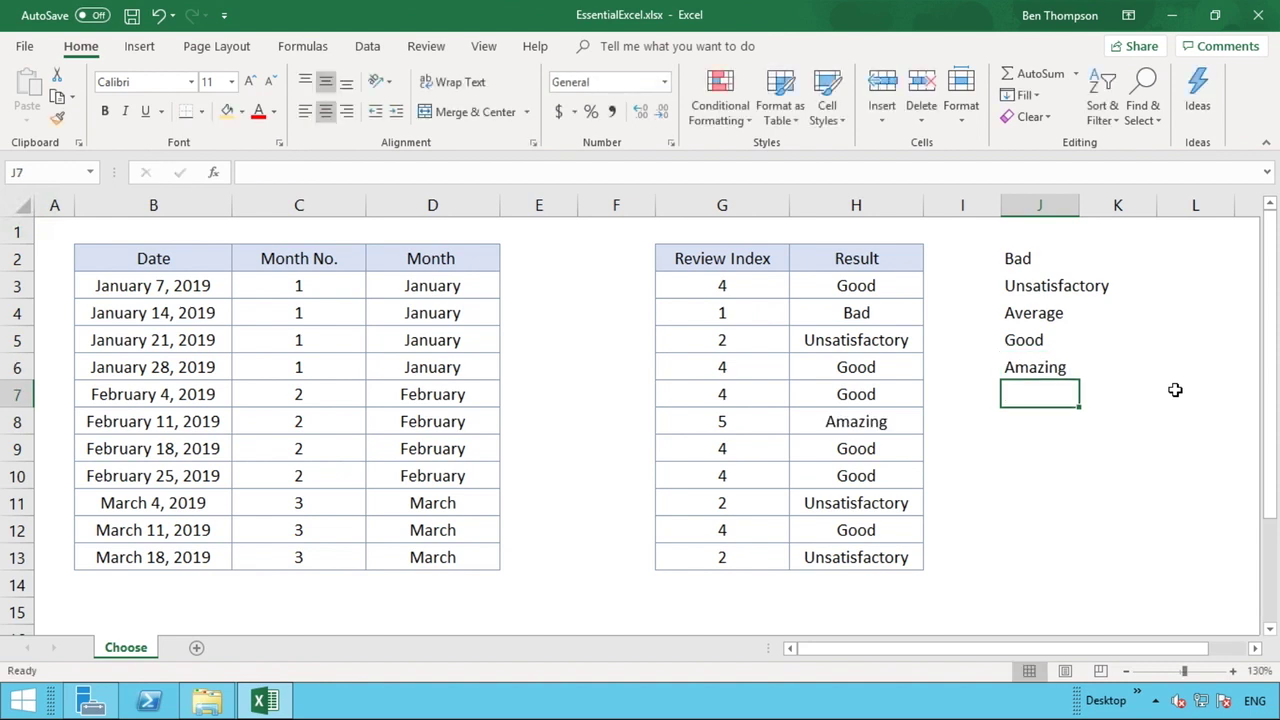
left_click(911, 418)
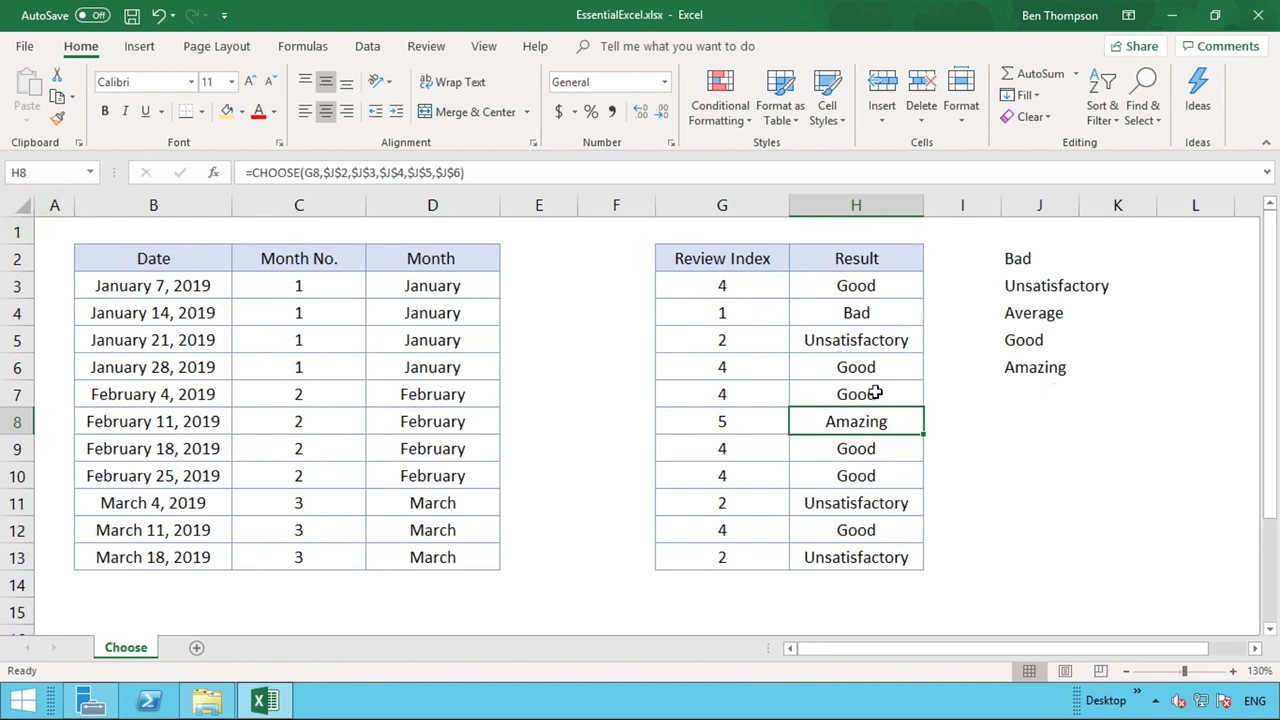
left_click(1035, 334)
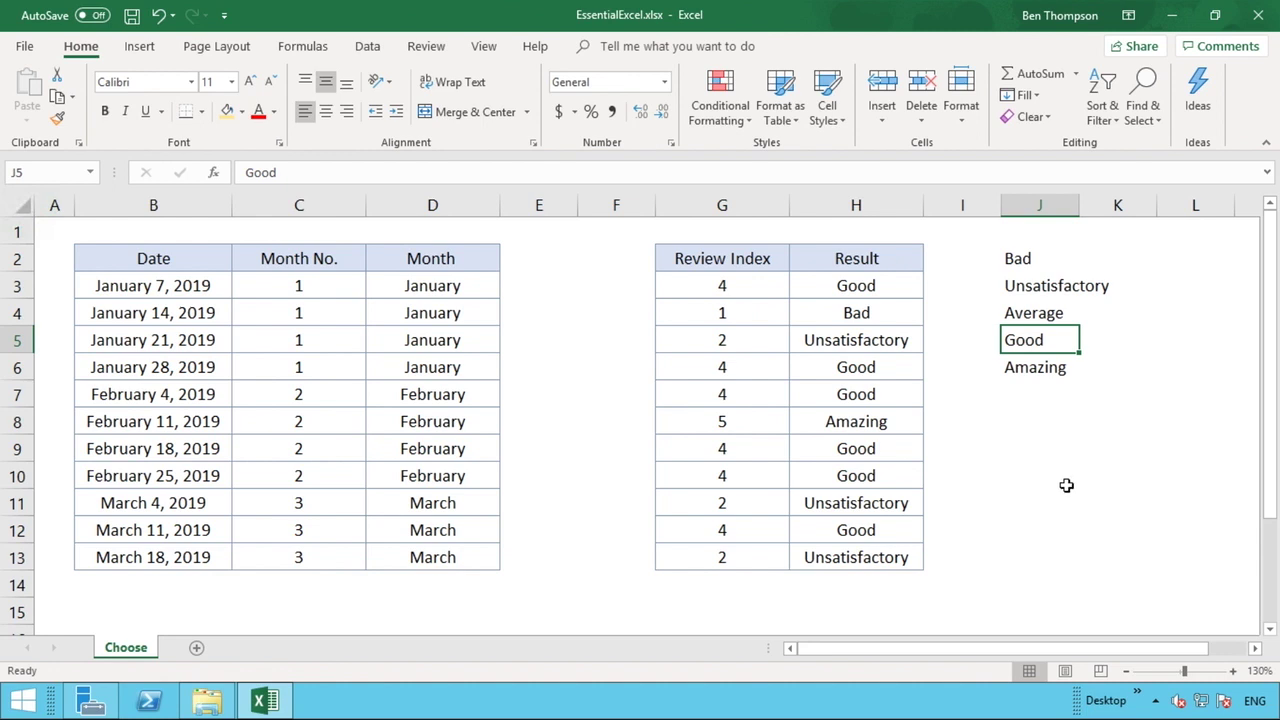
type("Very Good")
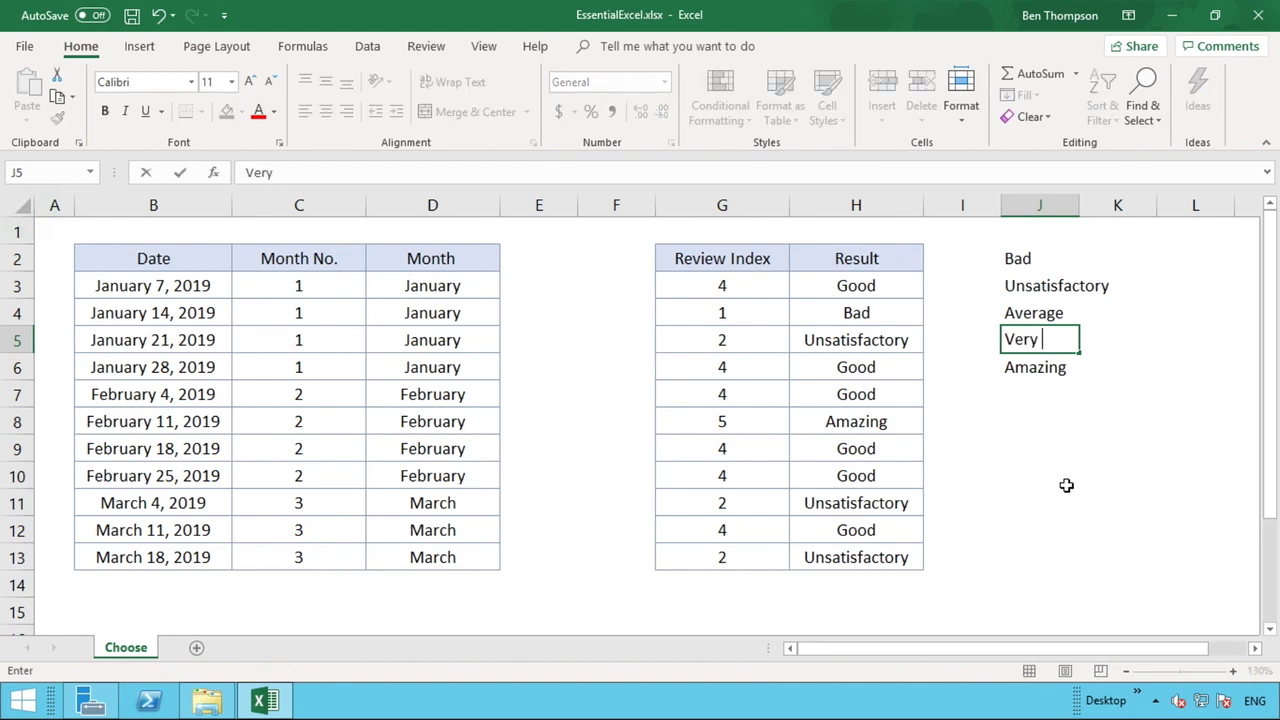
key("Return")
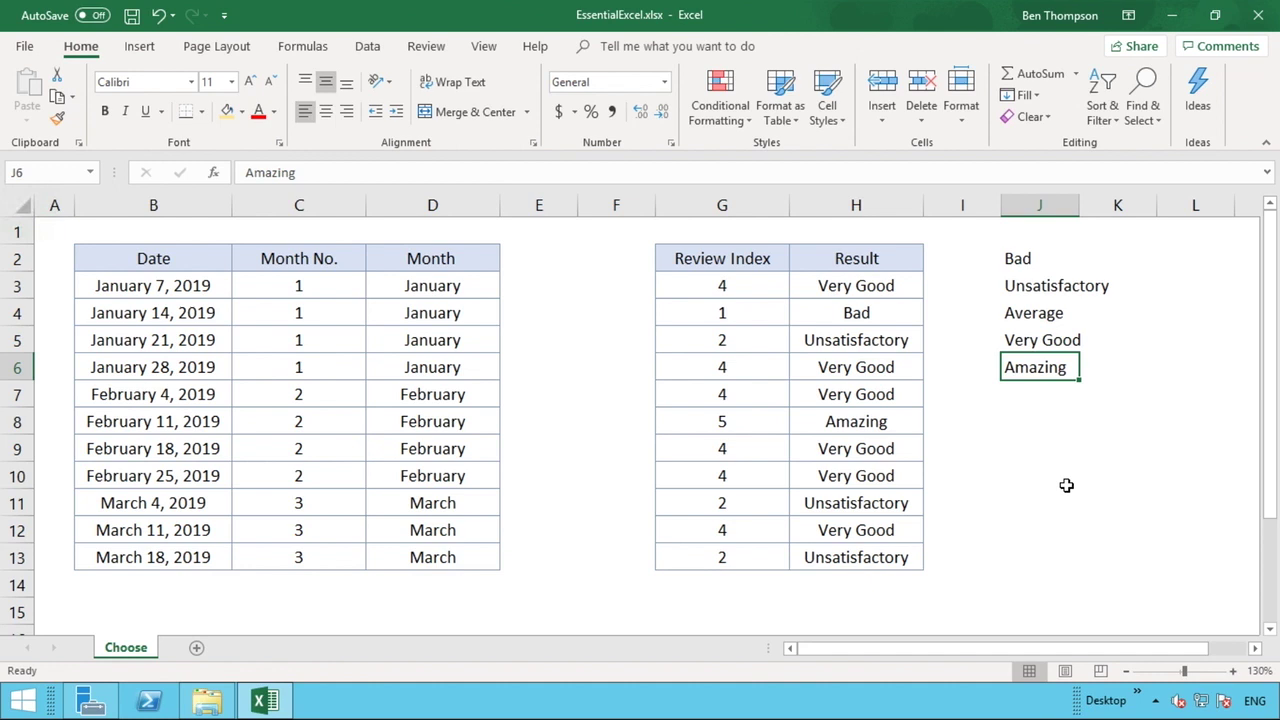
left_click_drag(1051, 256, 1050, 358)
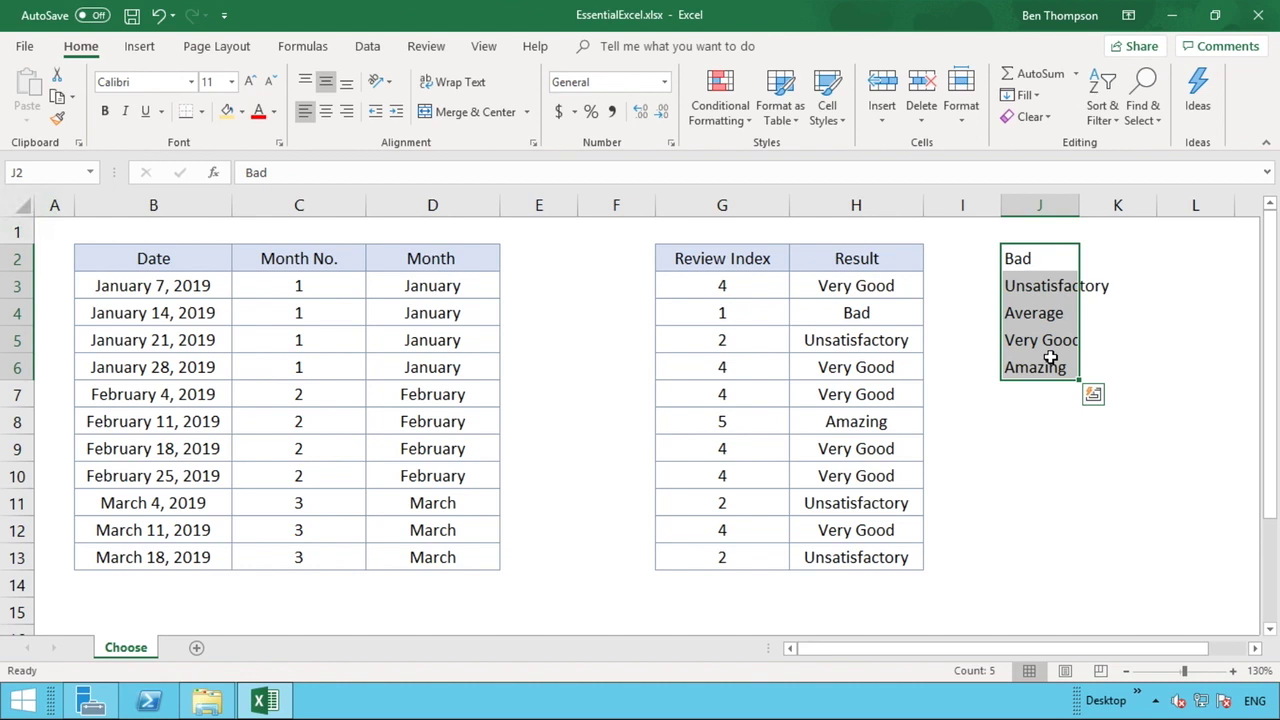
left_click(1050, 357)
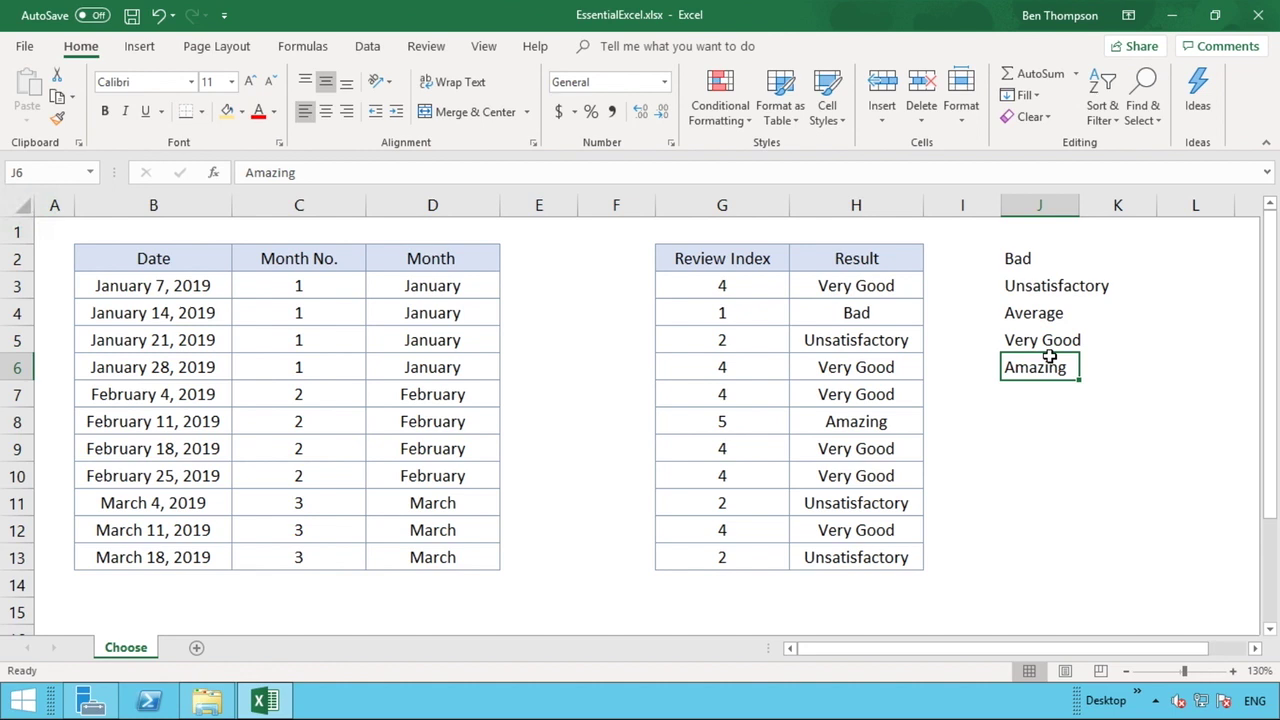
mouse_move(603, 6)
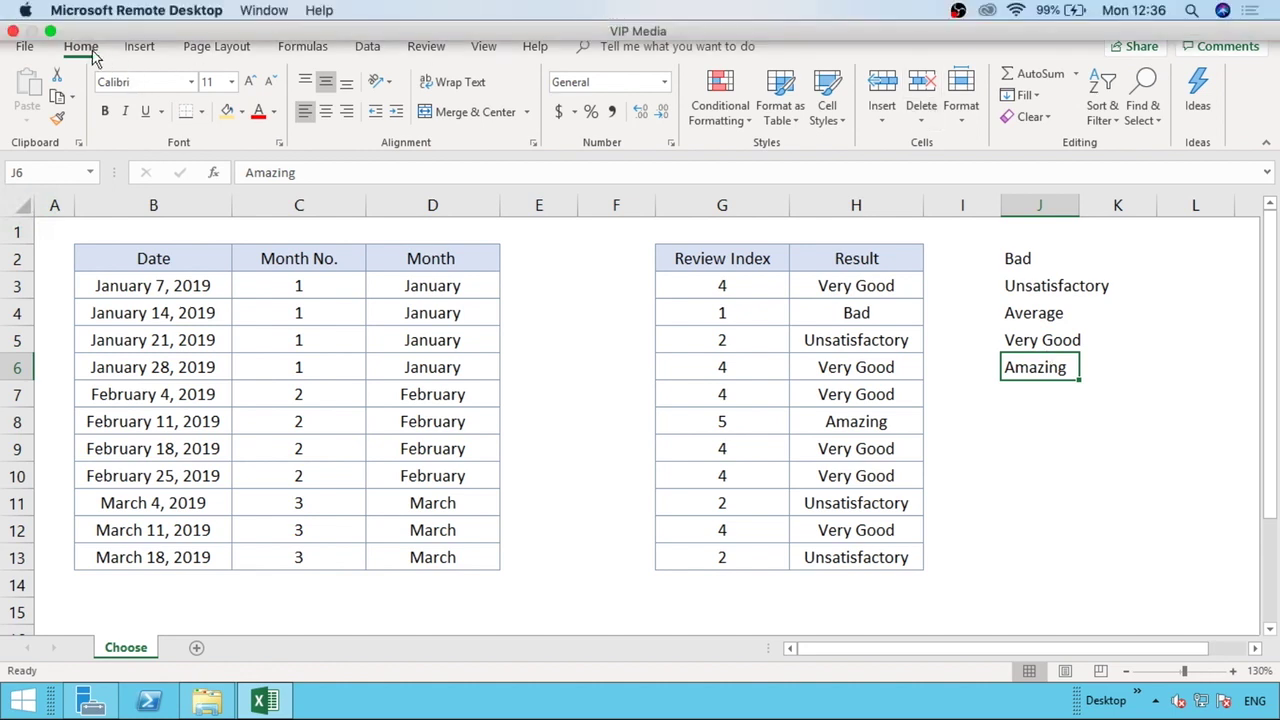
Leave Remote Desktop full screen, bring OBS Studio forward from the dock, and stop the recording.
left_click(51, 31)
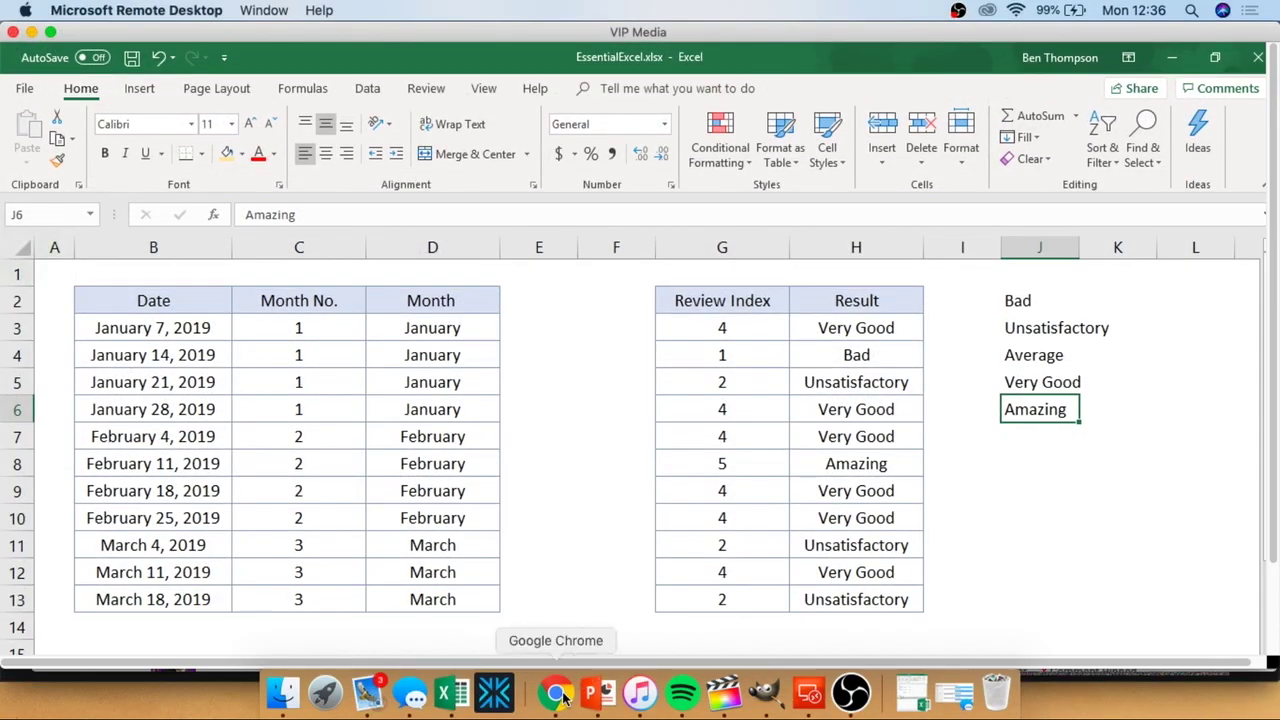
left_click(851, 693)
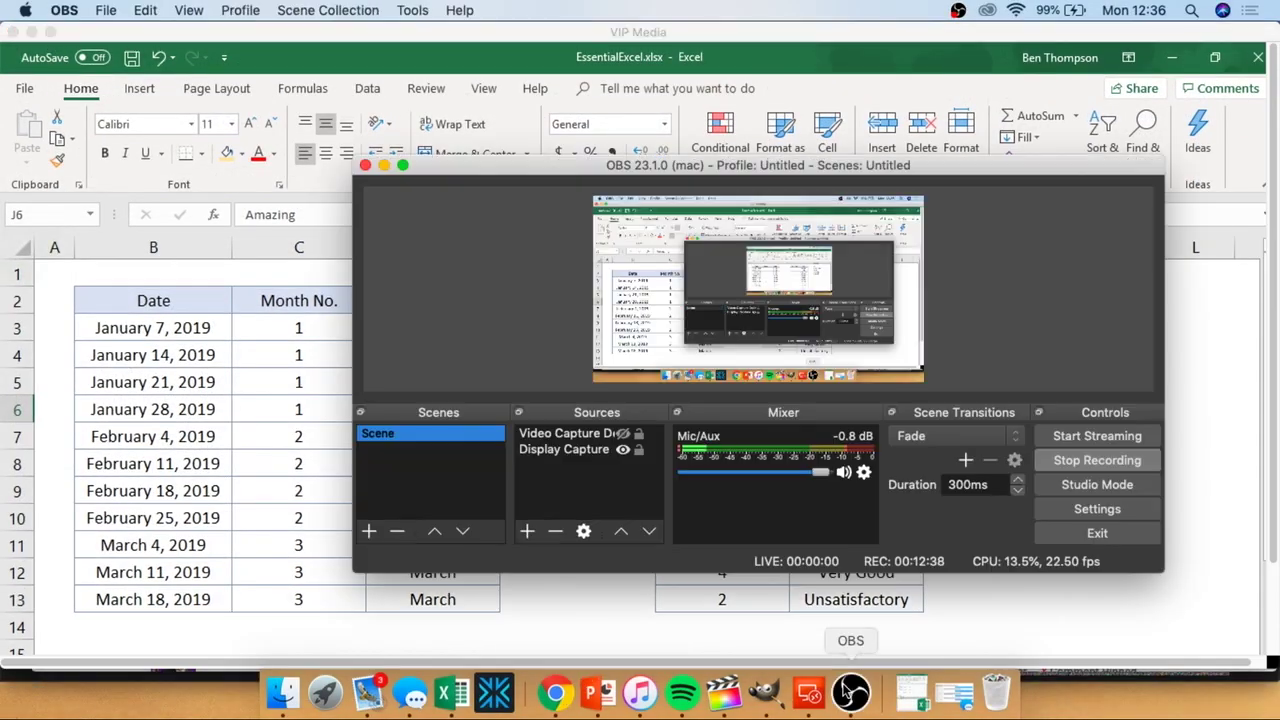
left_click(1097, 460)
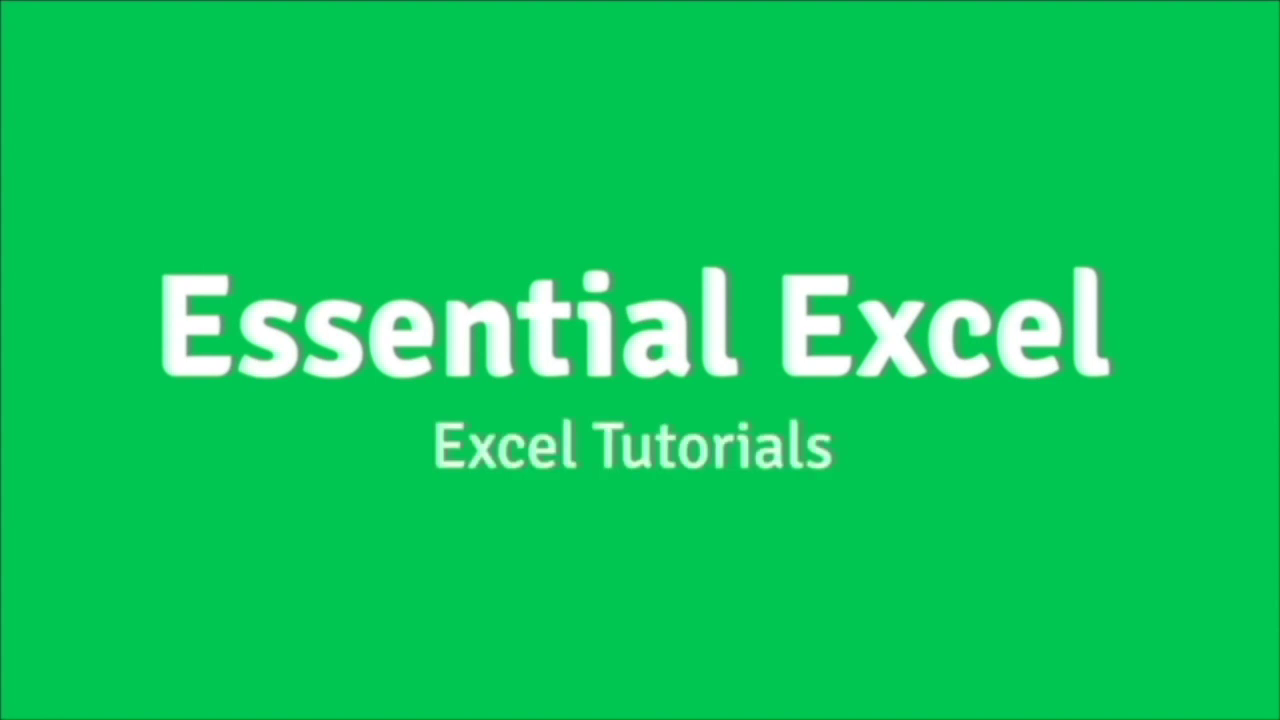